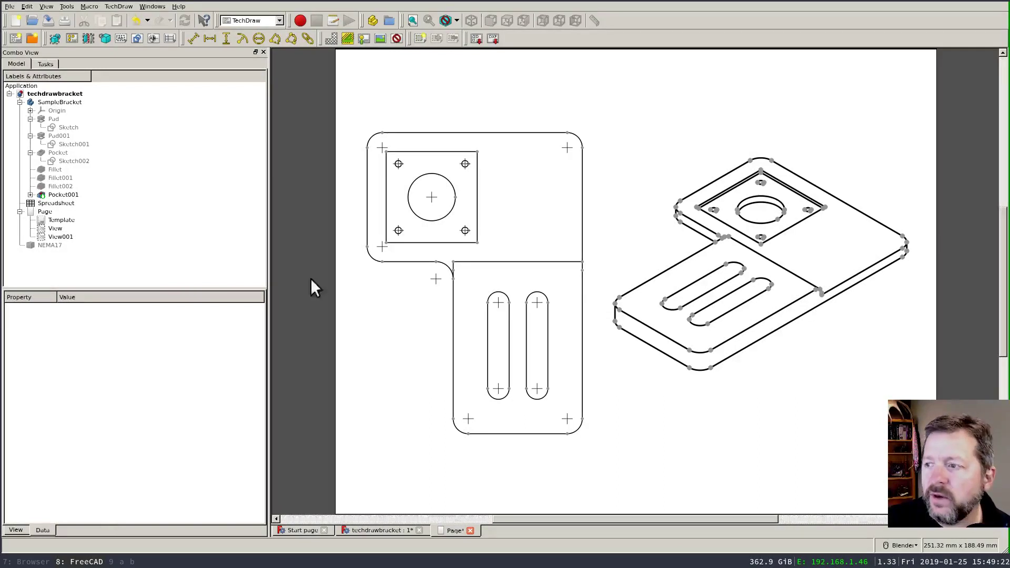
click(739, 231)
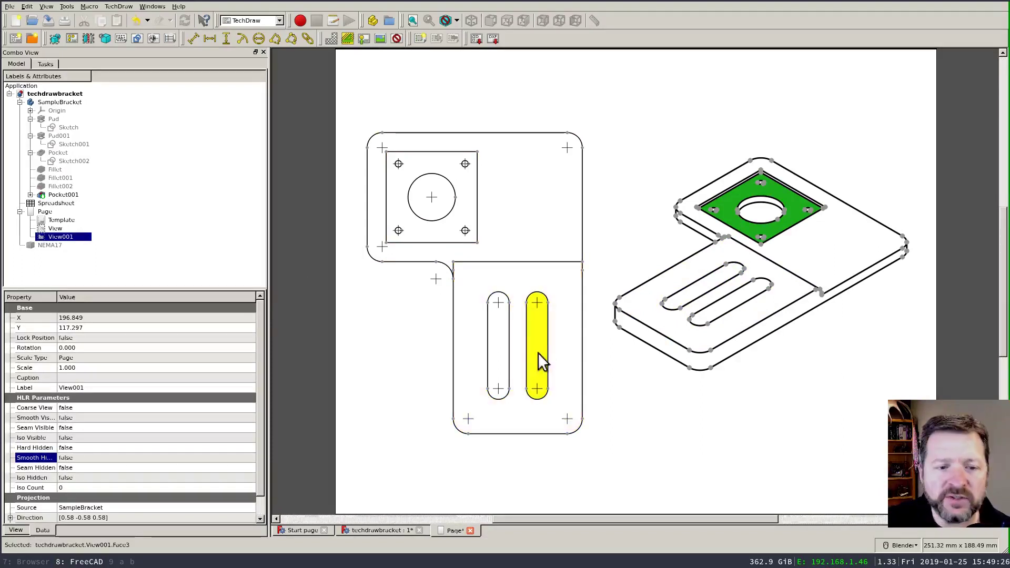
click(639, 402)
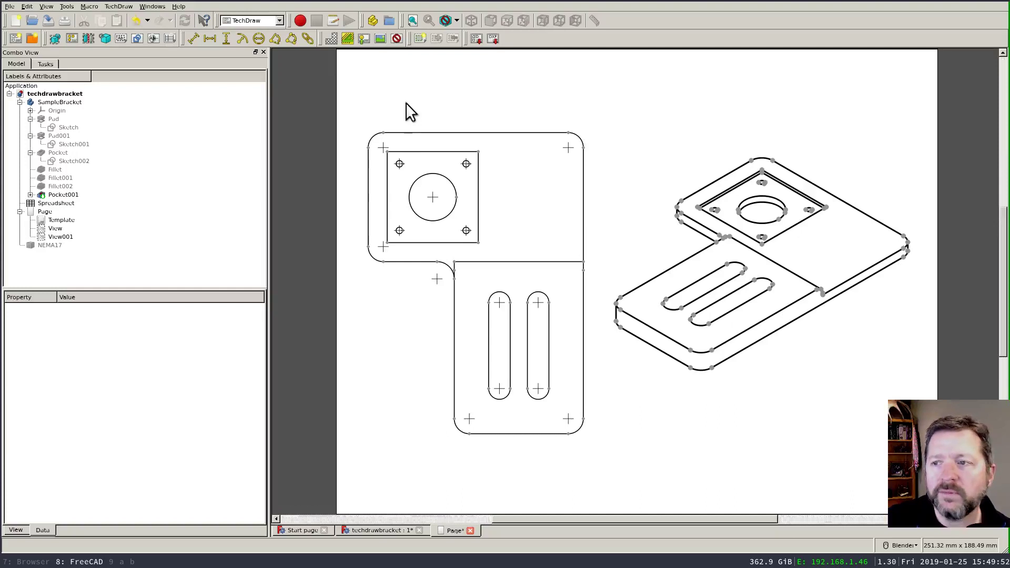
Add a horizontal dimension above the flat view's upper edge and a vertical dimension outside its upper left edge.
click(461, 132)
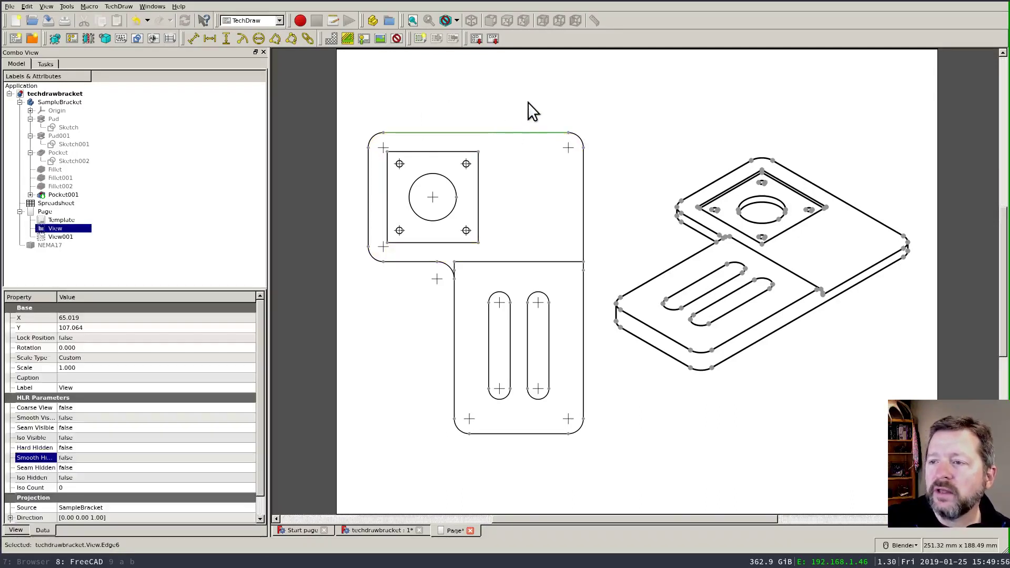
click(210, 39)
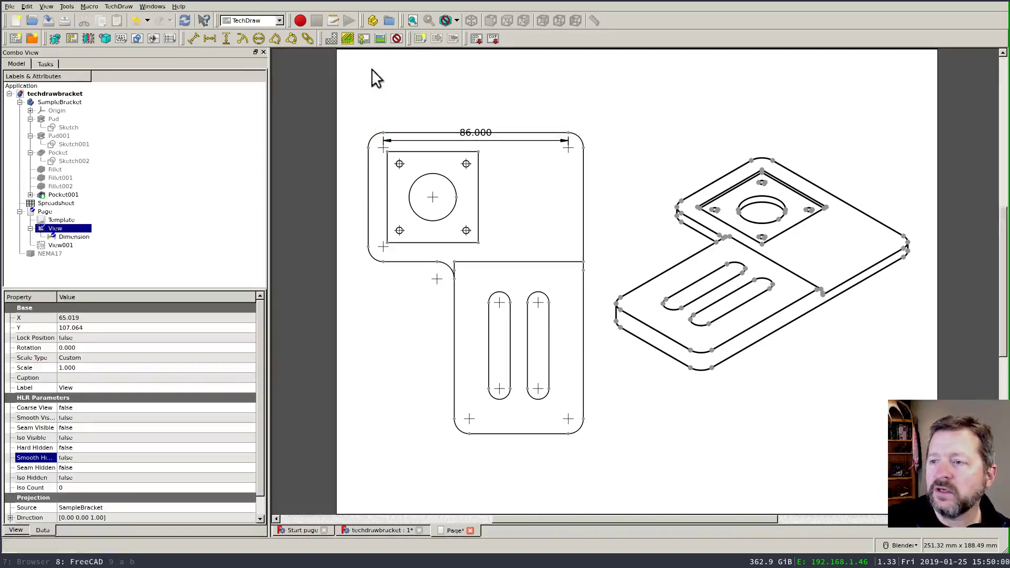
drag(481, 127, 526, 104)
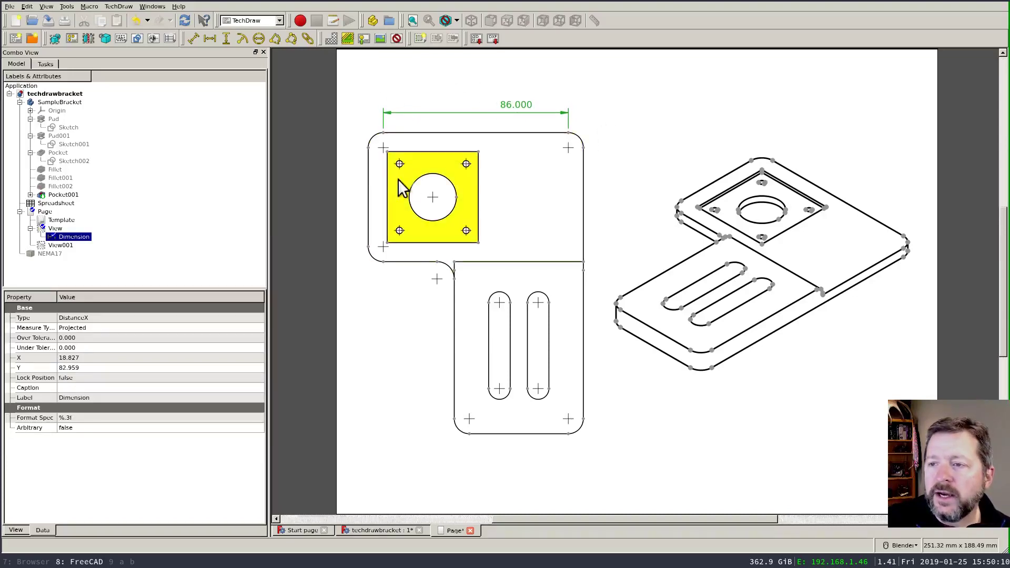
click(368, 177)
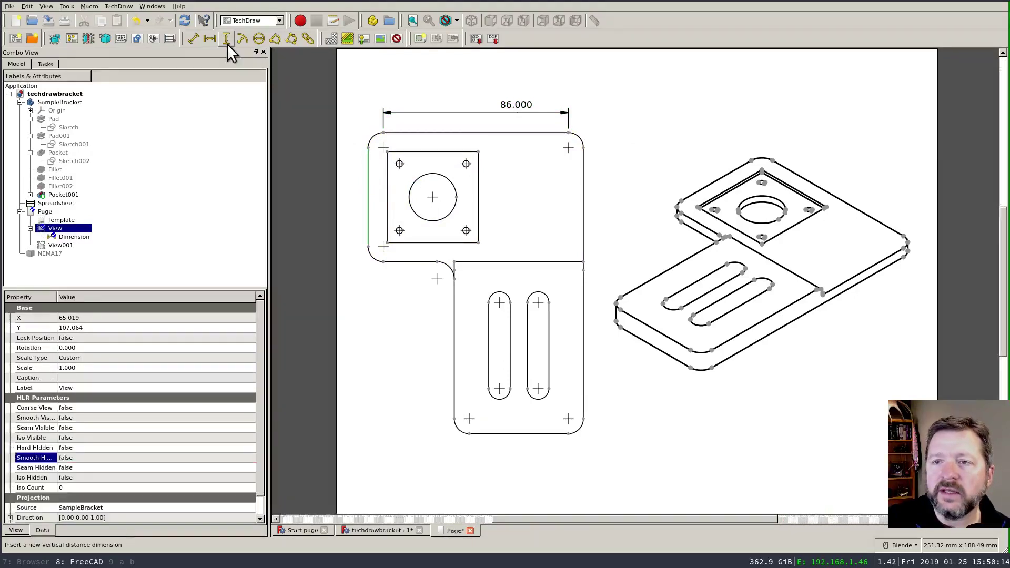
click(226, 42)
drag(370, 192, 360, 219)
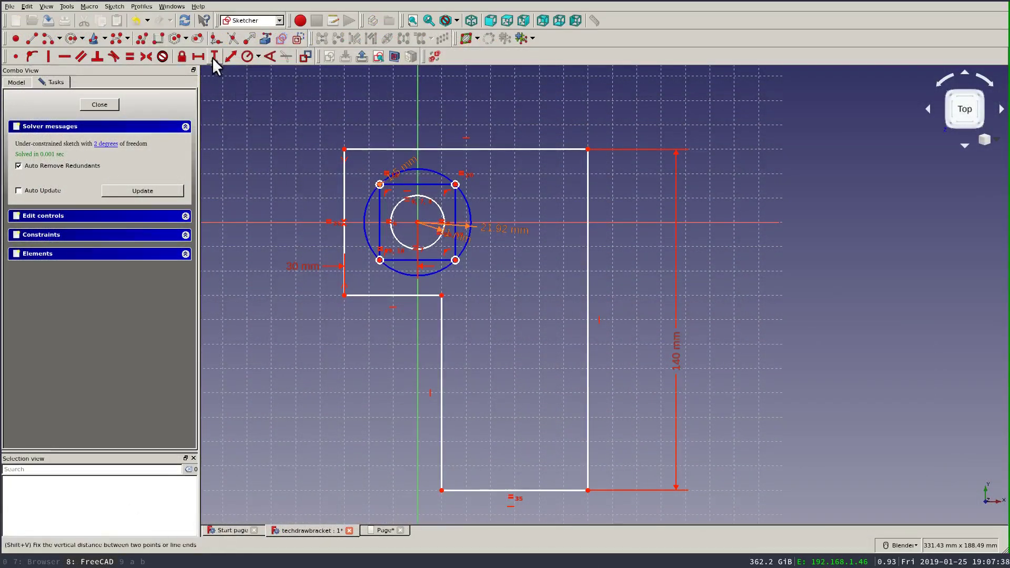
Apply horizontal distance constraints to the upper and lower edges of the L-shaped bracket sketch.
click(452, 149)
click(525, 294)
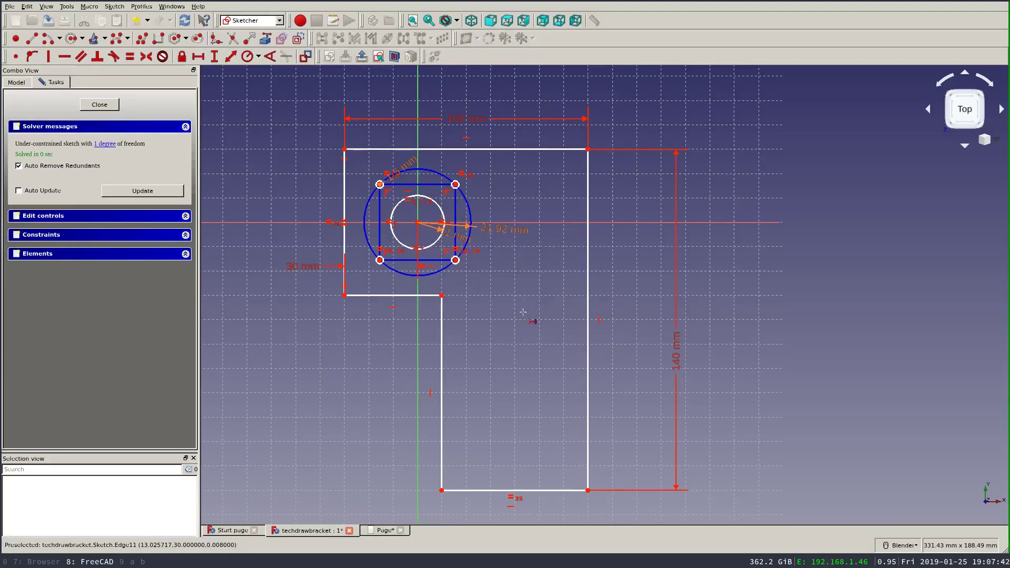
click(484, 489)
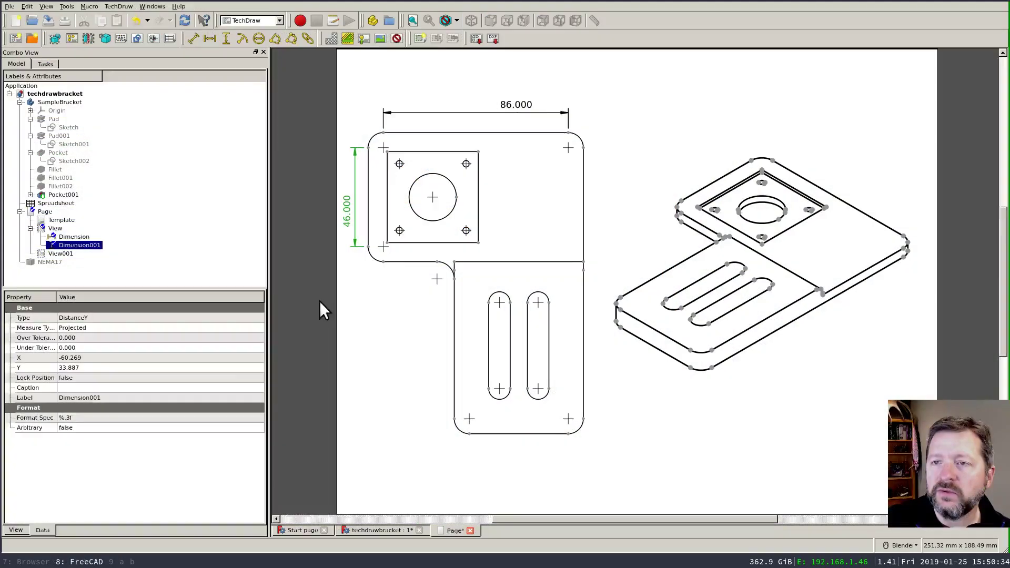
click(392, 337)
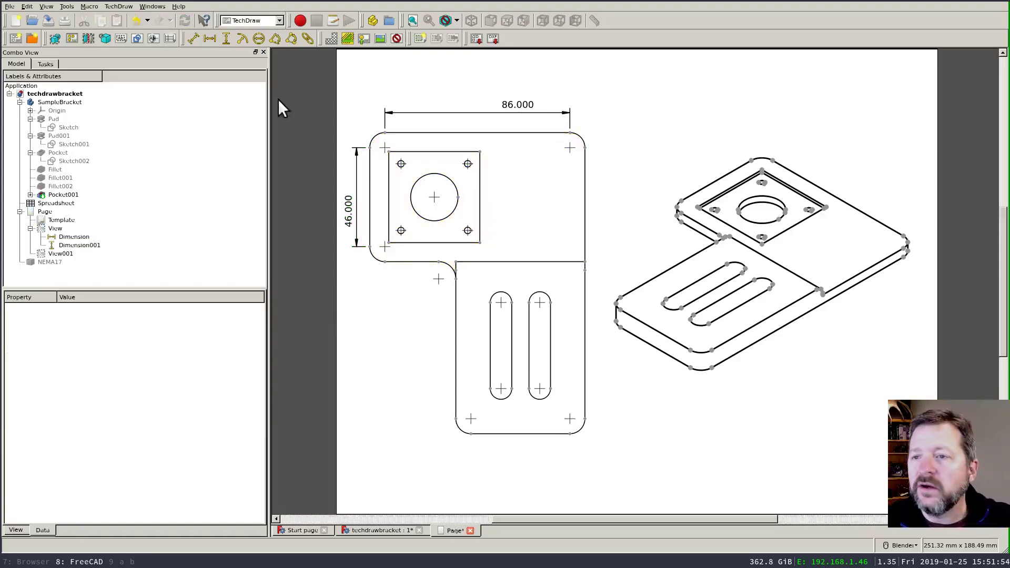
click(227, 38)
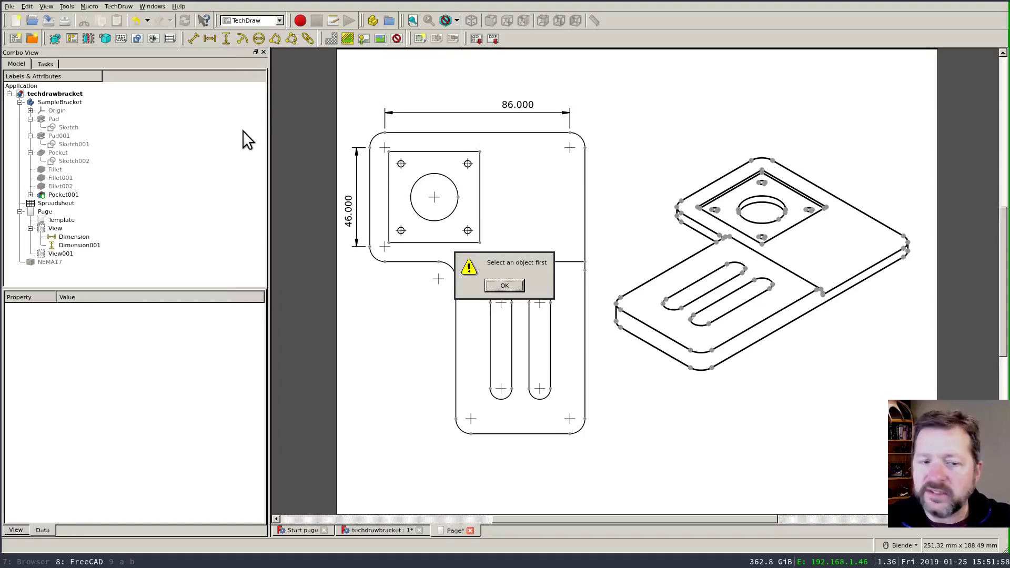
click(504, 285)
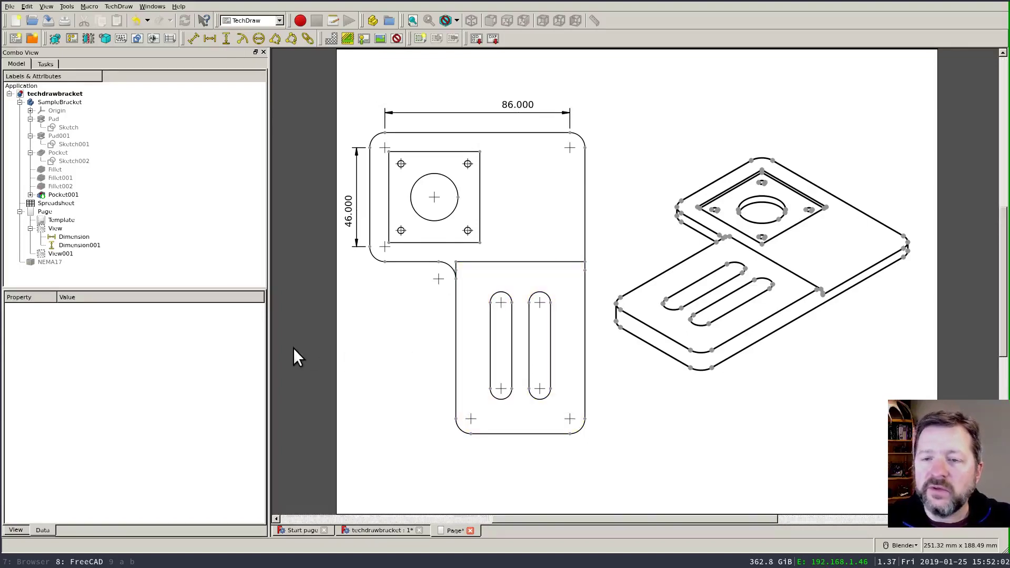
Add a vertical dimension to the left edge of the bracket's slotted leg and place it outside the outline.
click(454, 337)
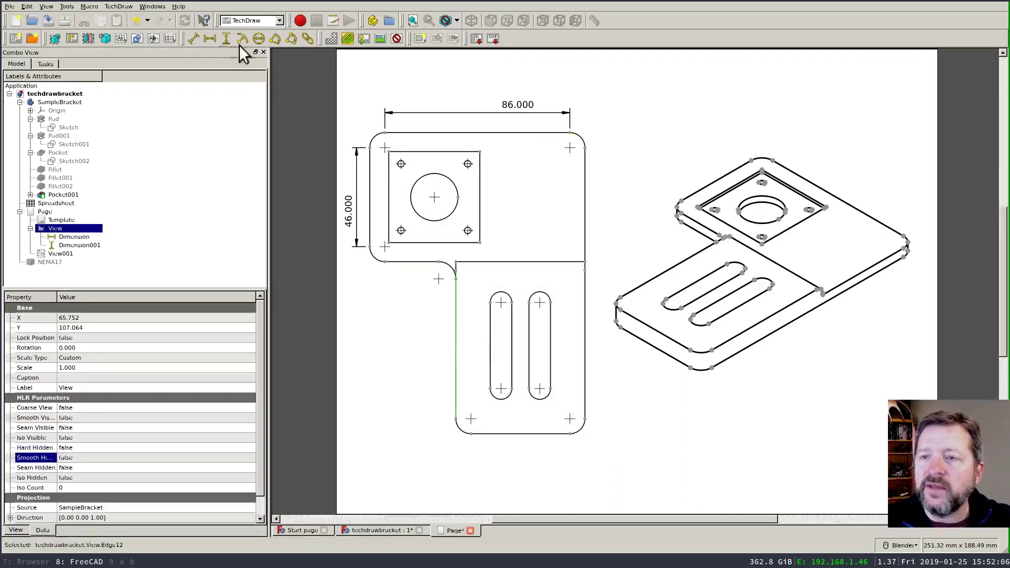
click(226, 38)
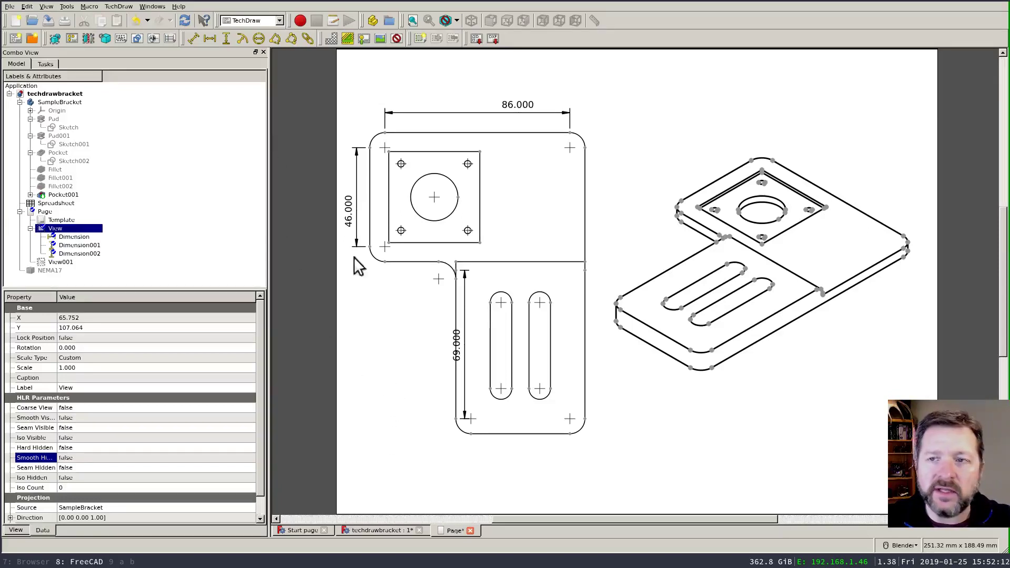
click(455, 350)
drag(456, 351, 389, 355)
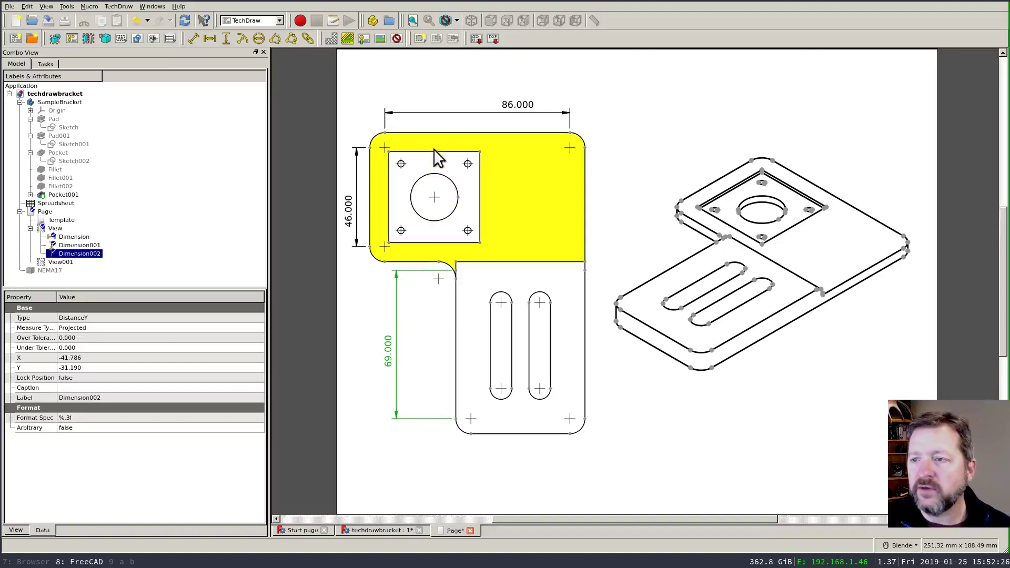
Dimension the vertical distance between the wide section's upper and lower edges, placing it outside the existing 46.000 dimension.
click(431, 133)
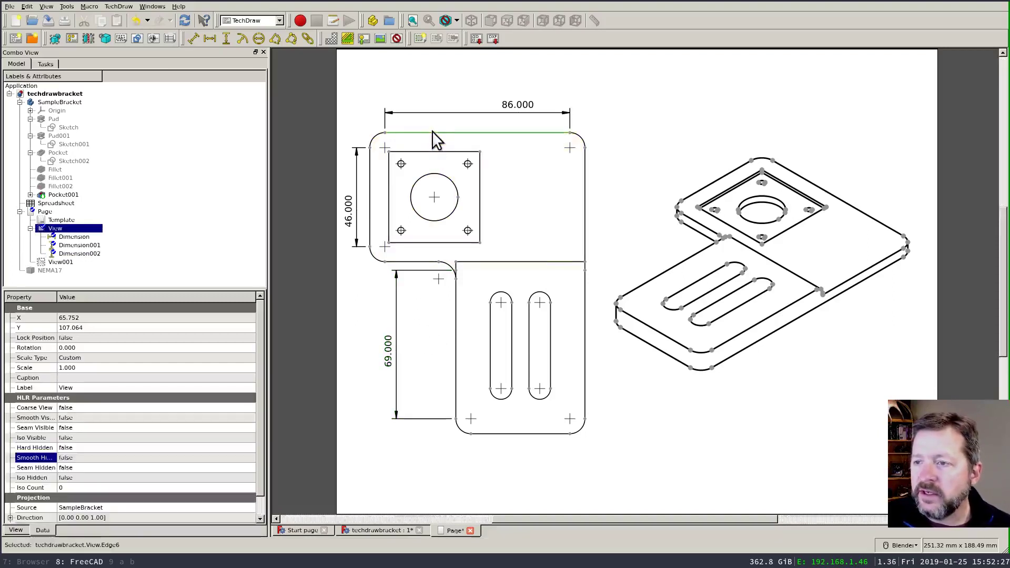
ctrl+click(425, 261)
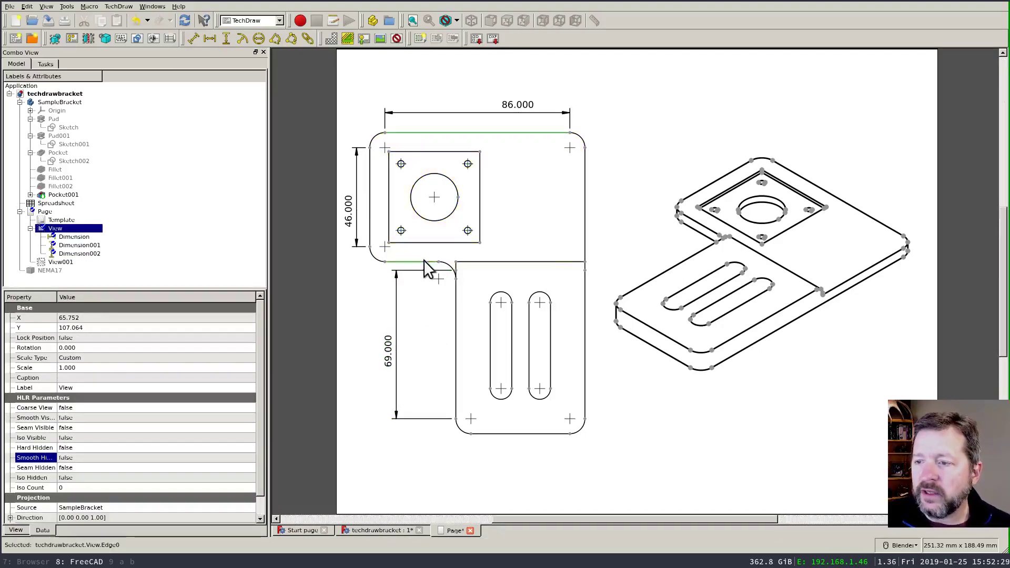
click(226, 39)
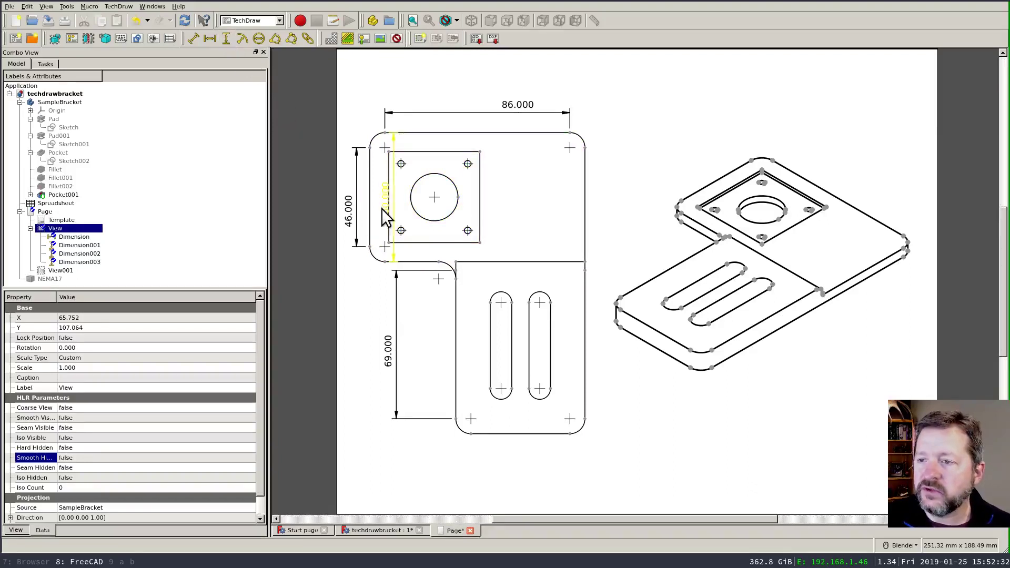
drag(351, 206, 331, 209)
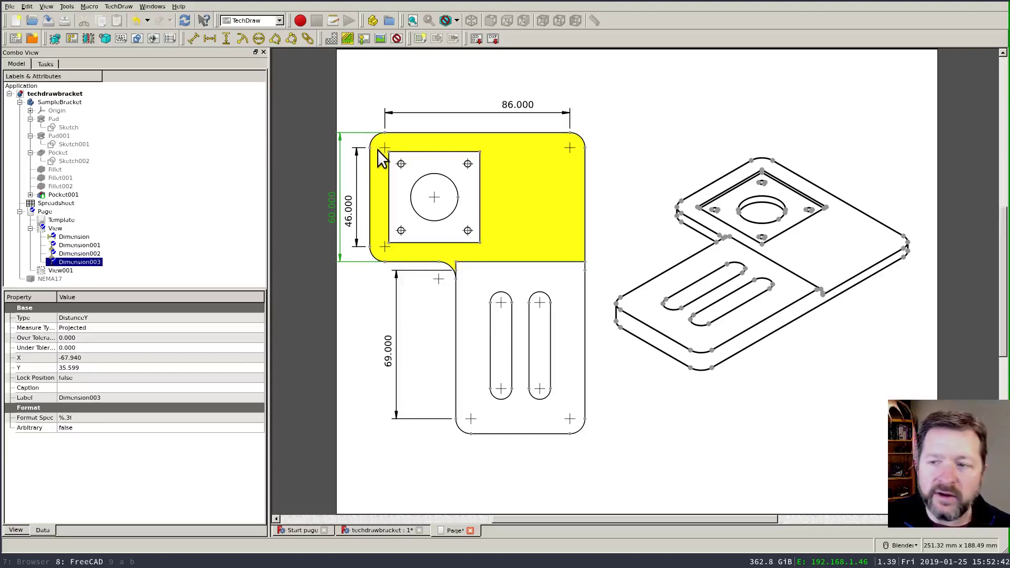
click(455, 128)
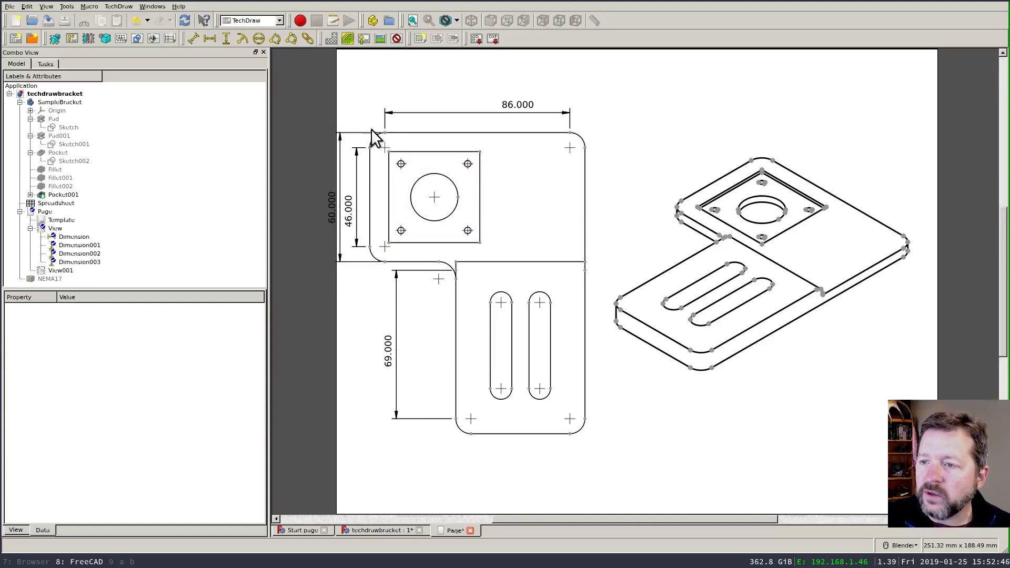
Add a vertical dimension between the upper-left and lower-left fillet end vertices of the wide section and move it outside the outline.
scroll(377, 139, up, 2)
scroll(377, 139, up, 1)
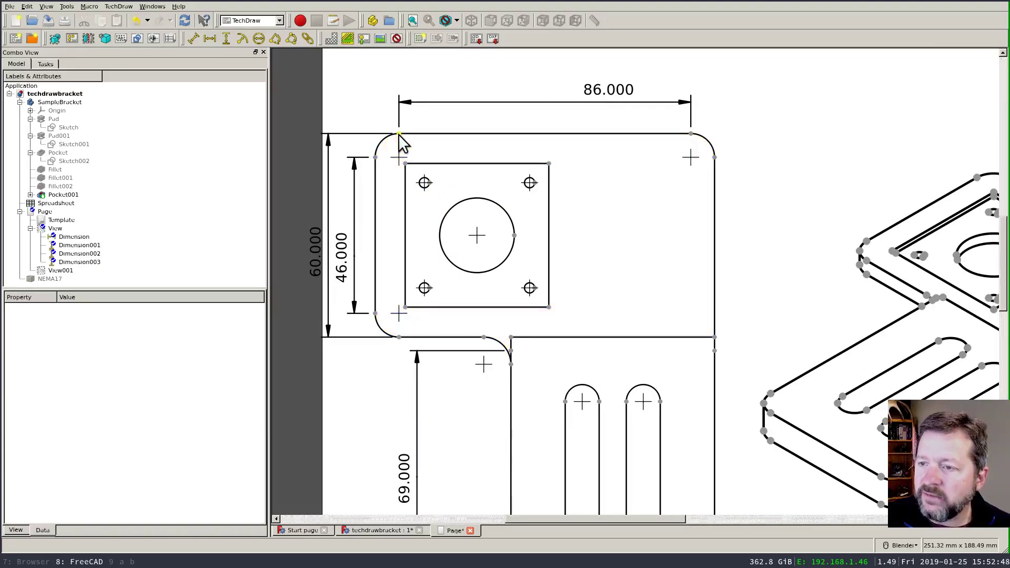
click(399, 135)
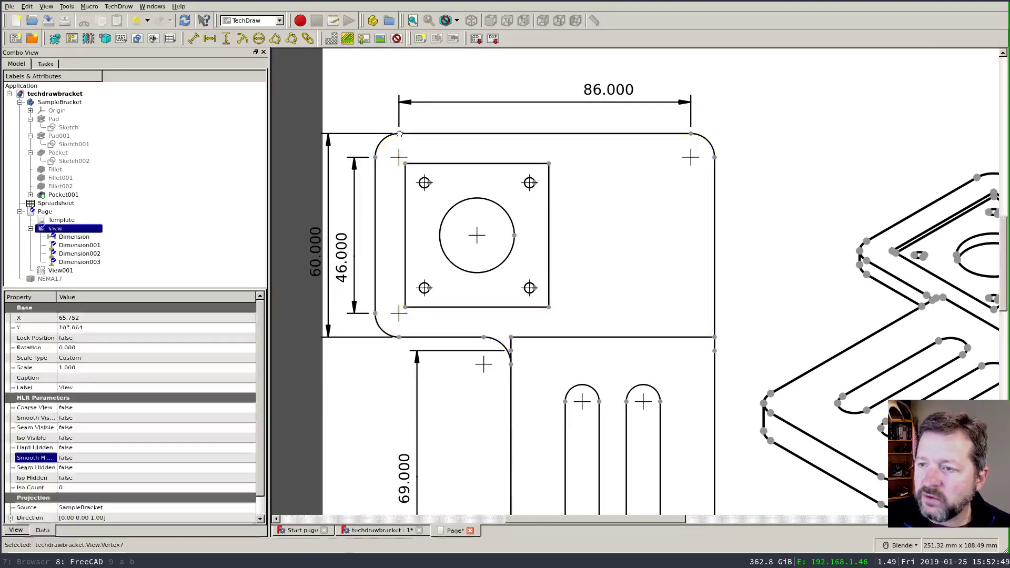
ctrl+click(399, 337)
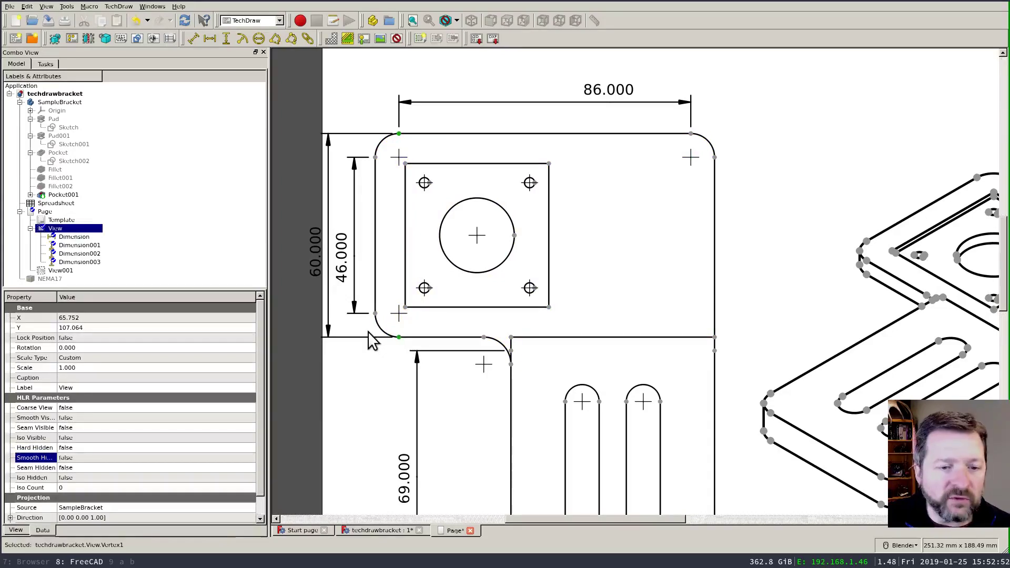
click(227, 40)
drag(400, 247, 287, 264)
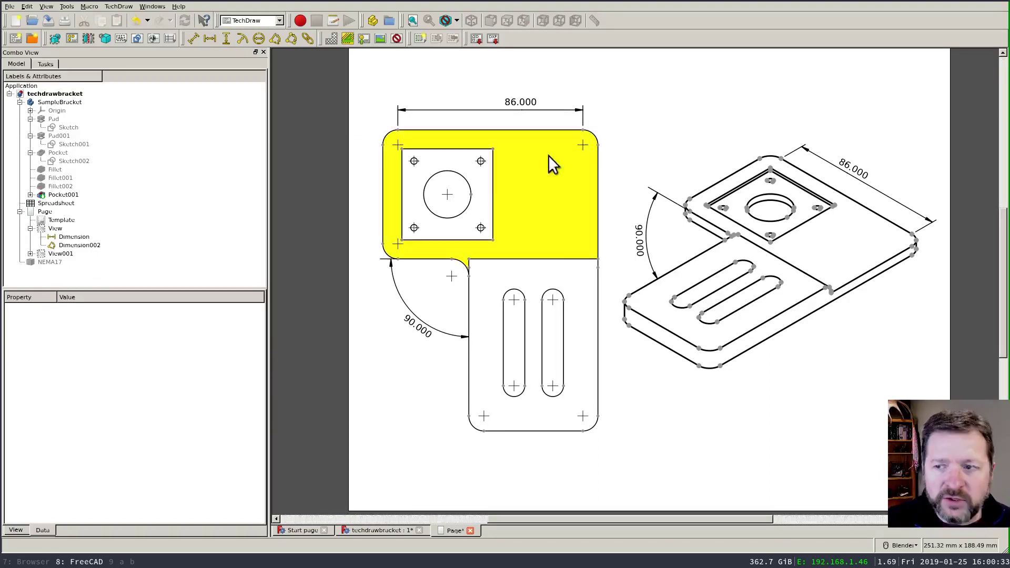
Add a diameter dimension to the large central hole in the flat view and place it to the right of the square pocket.
click(456, 173)
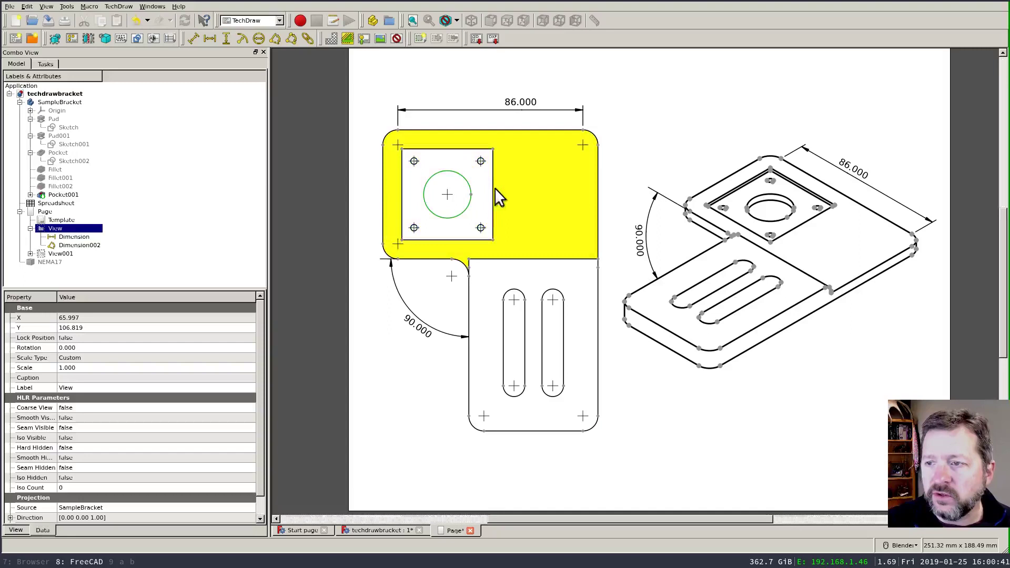
click(258, 38)
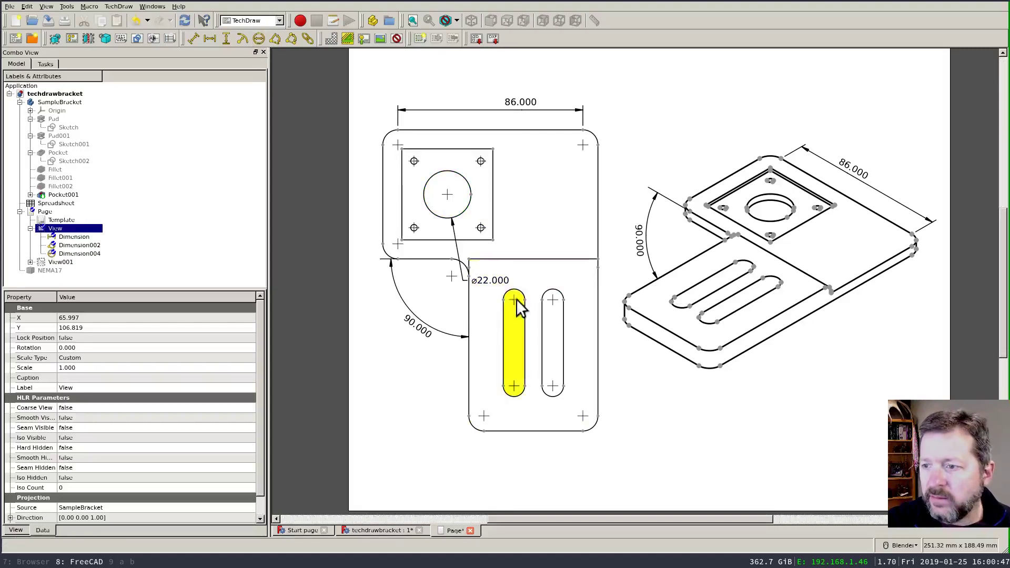
click(502, 281)
drag(502, 281, 540, 189)
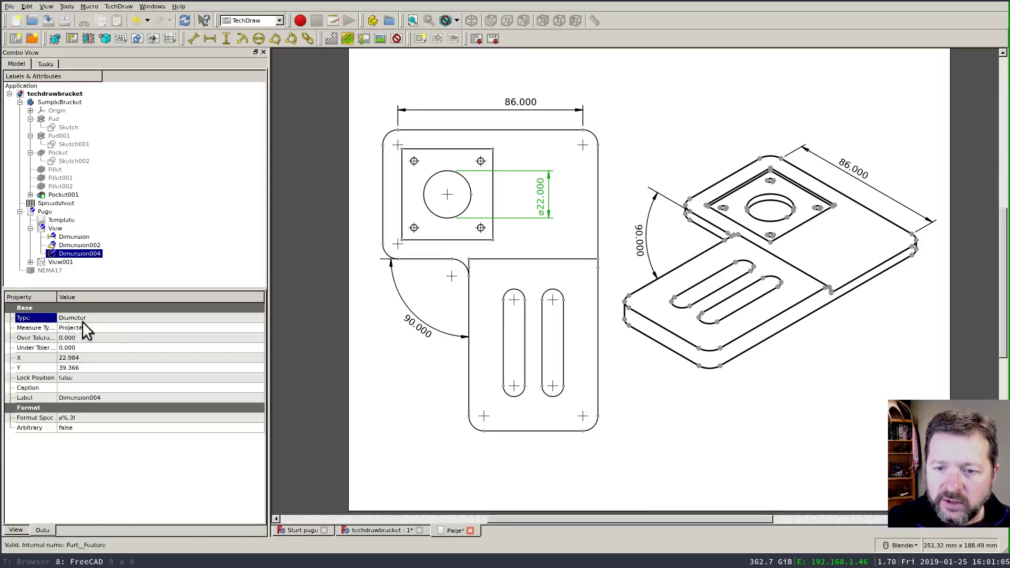
Change the large hole's dimension type to Radius, reposition its label beside the square pocket, and reopen the type for editing.
click(123, 319)
click(124, 318)
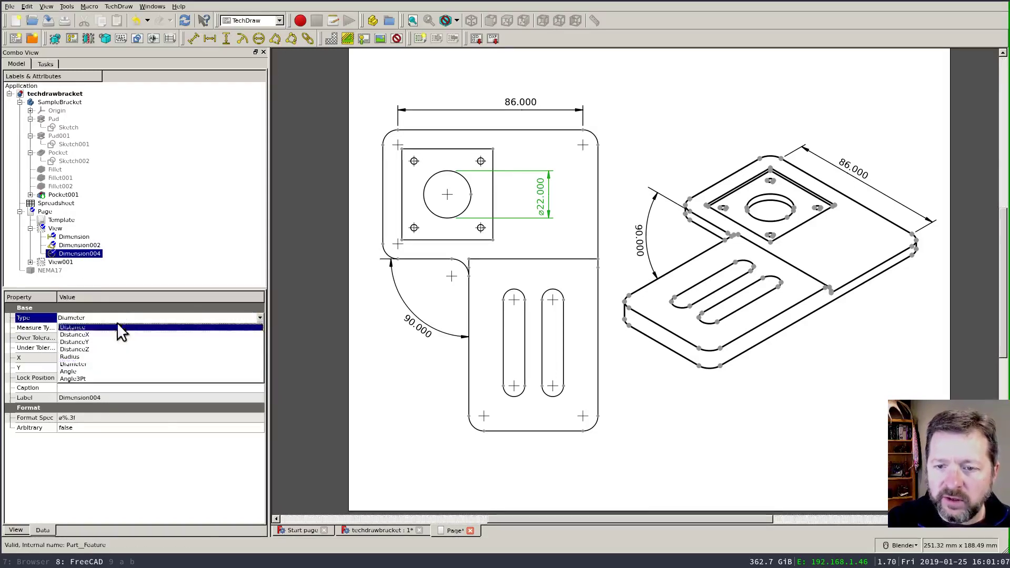
click(93, 356)
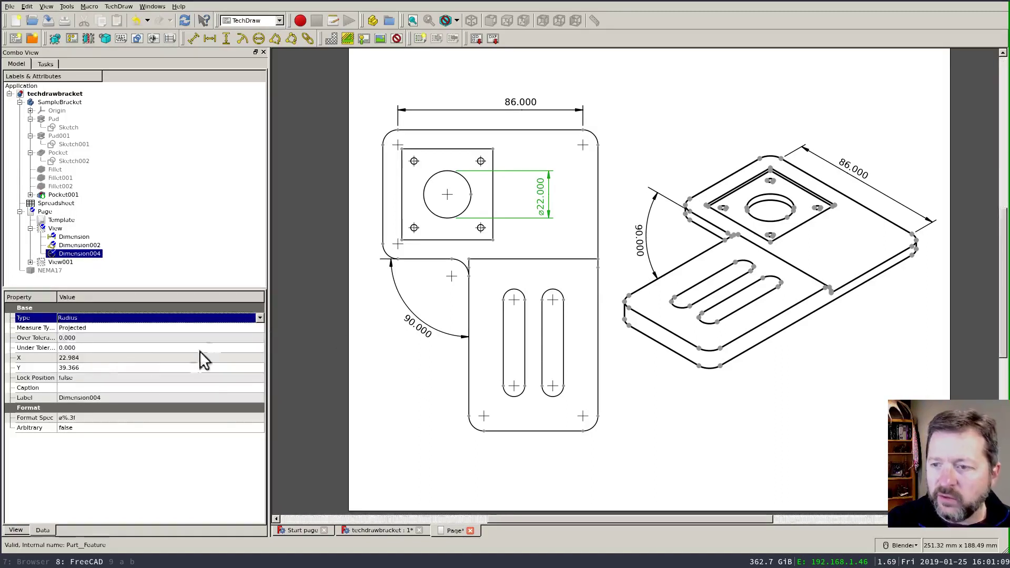
click(189, 376)
mouse_move(550, 205)
mouse_down()
mouse_move(545, 213)
mouse_move(560, 186)
mouse_up()
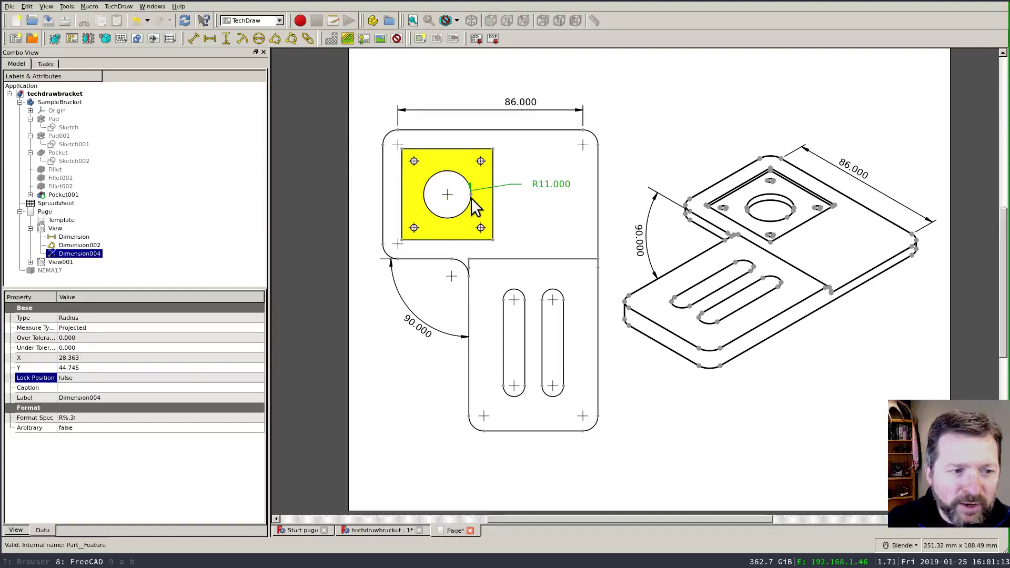
drag(547, 184, 526, 196)
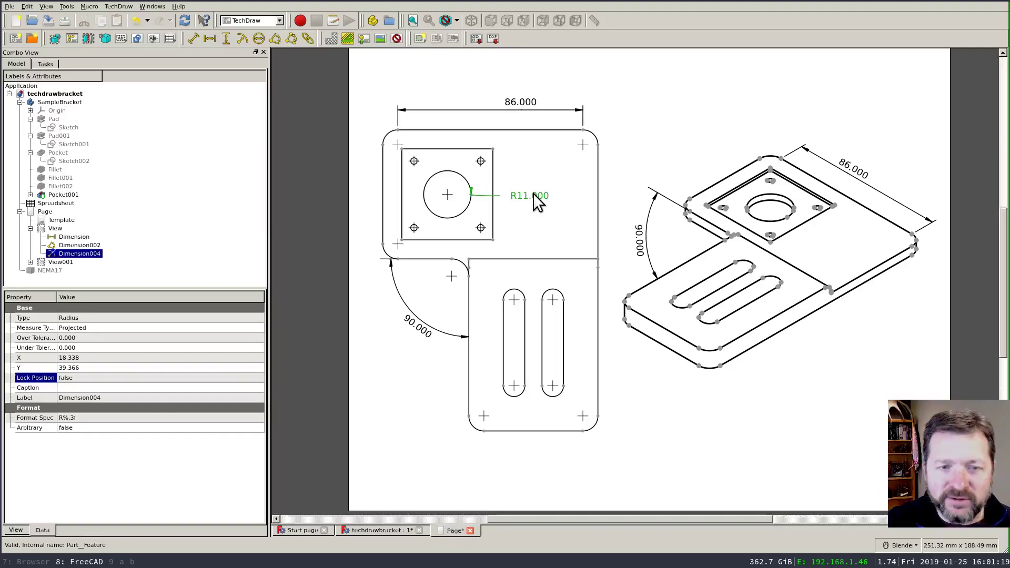
click(106, 318)
click(106, 317)
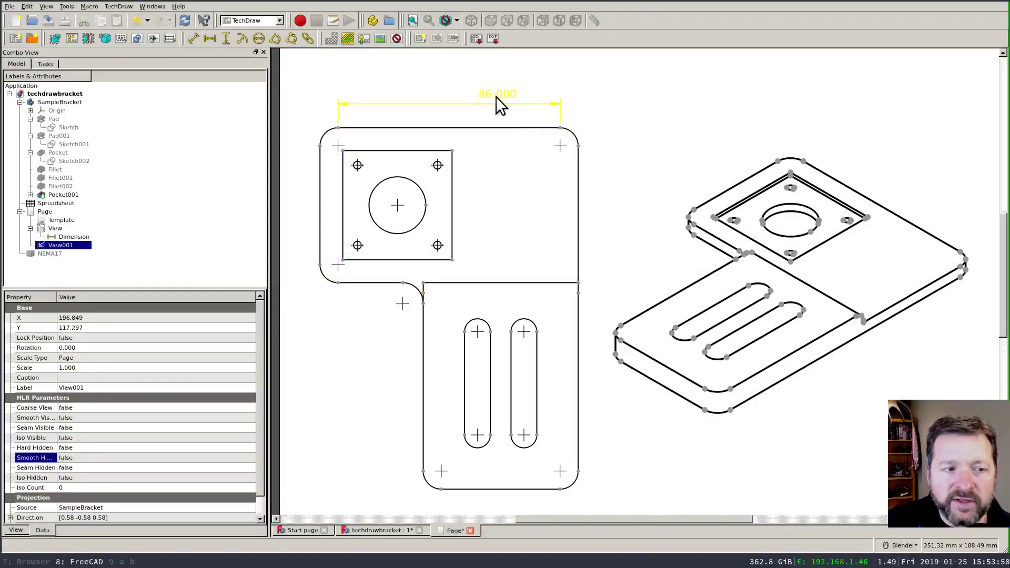
Shift the flat view's 86.000 dimension text slightly left and add a length dimension to the isometric view's long upper-right edge.
click(495, 96)
drag(495, 96, 485, 96)
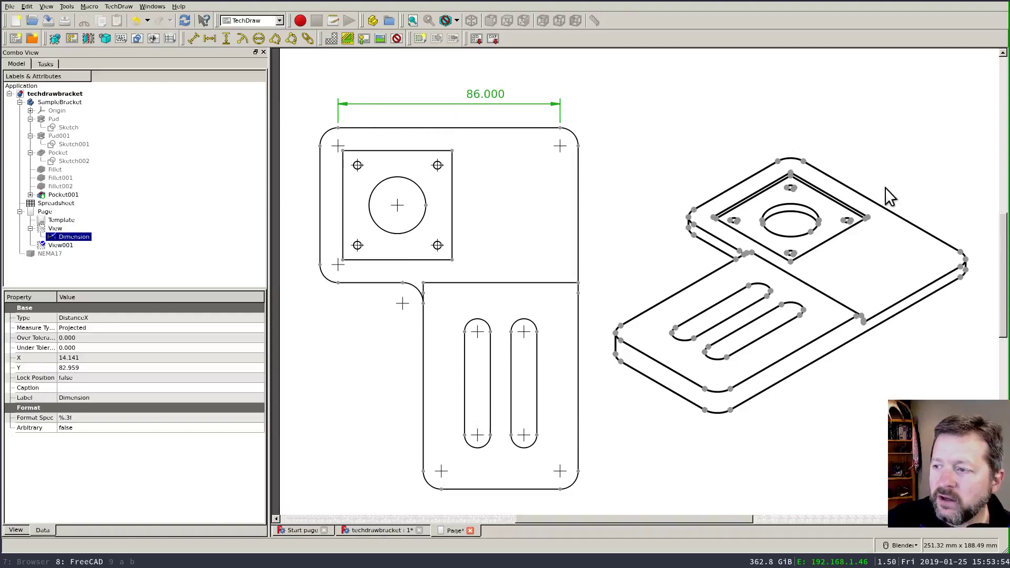
click(898, 216)
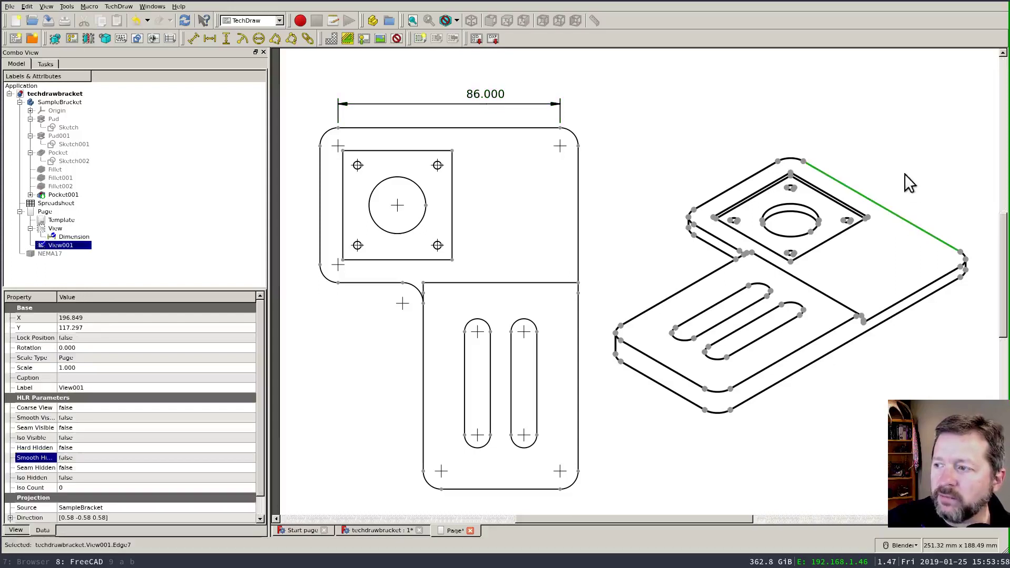
click(194, 37)
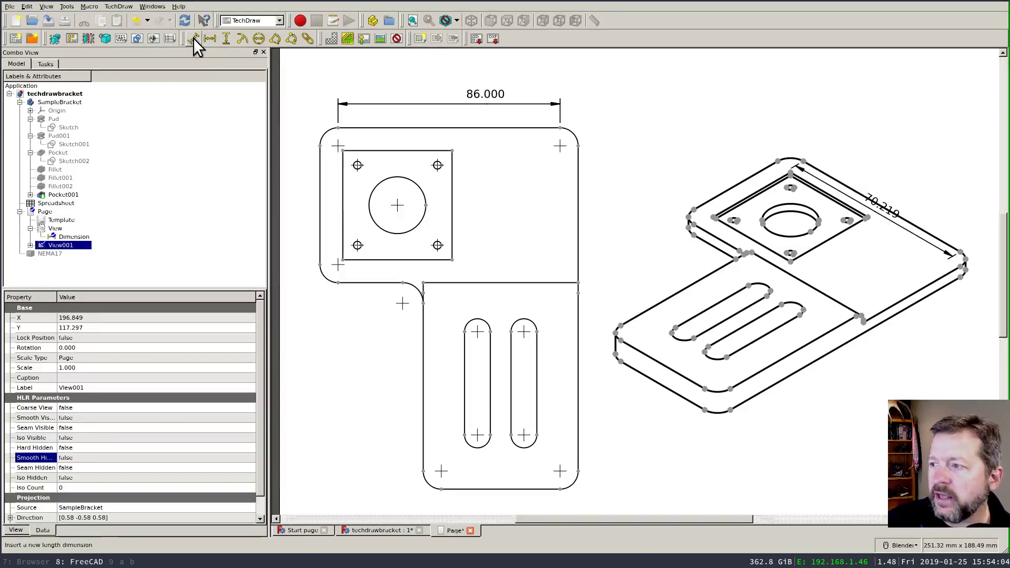
Move the isometric view's length dimension outside the bracket outline, beyond its long upper-right edge.
drag(890, 221, 876, 177)
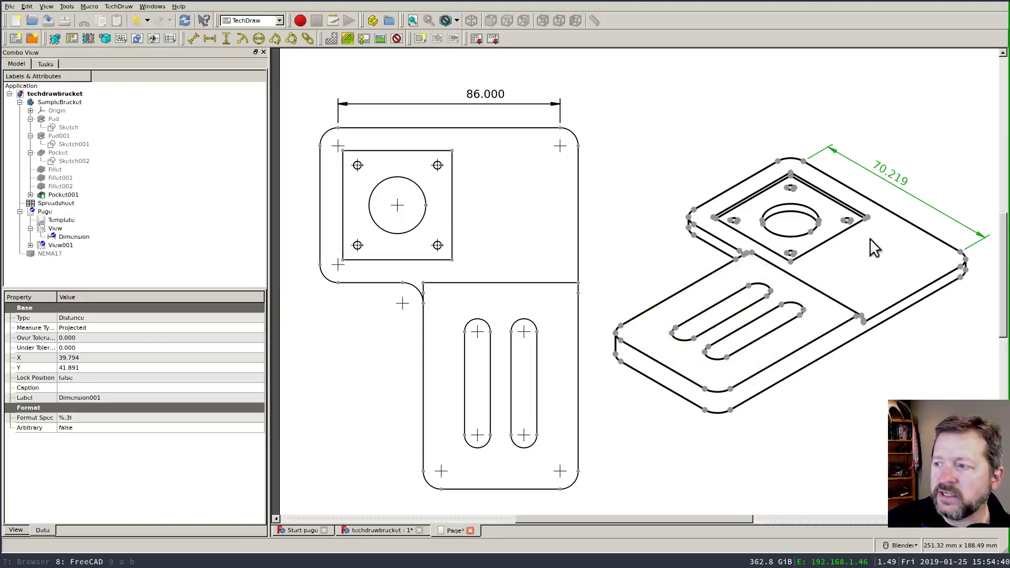
click(633, 194)
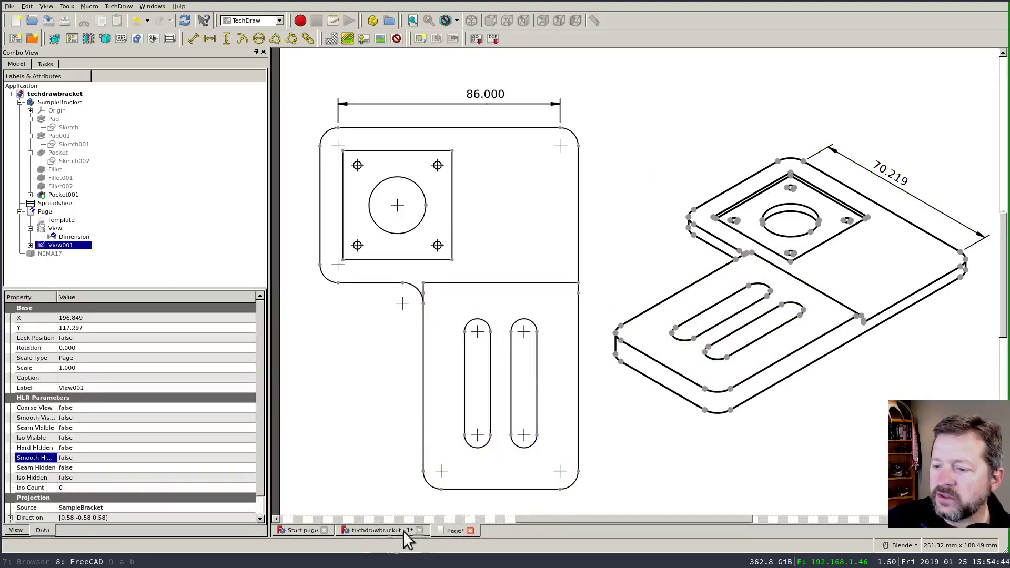
Link the long upper-right edge of the 3D bracket to Dimension001 and refresh the drawing page.
click(371, 529)
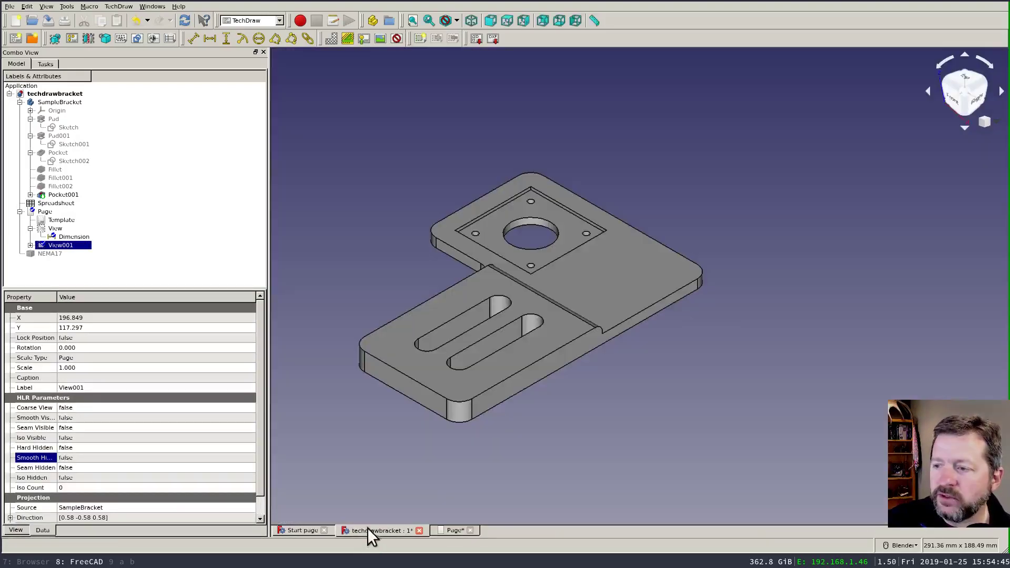
click(634, 227)
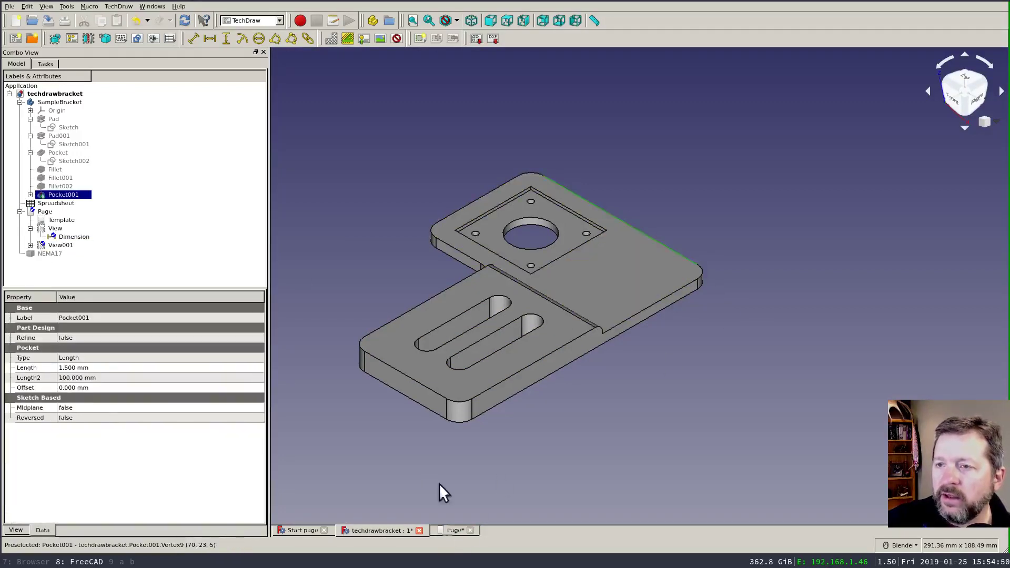
click(307, 39)
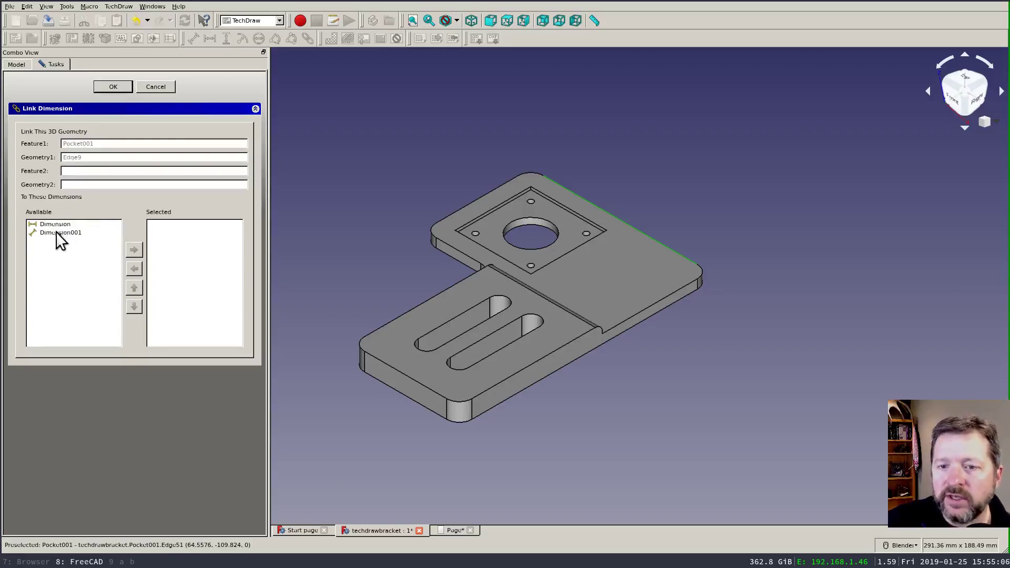
click(59, 232)
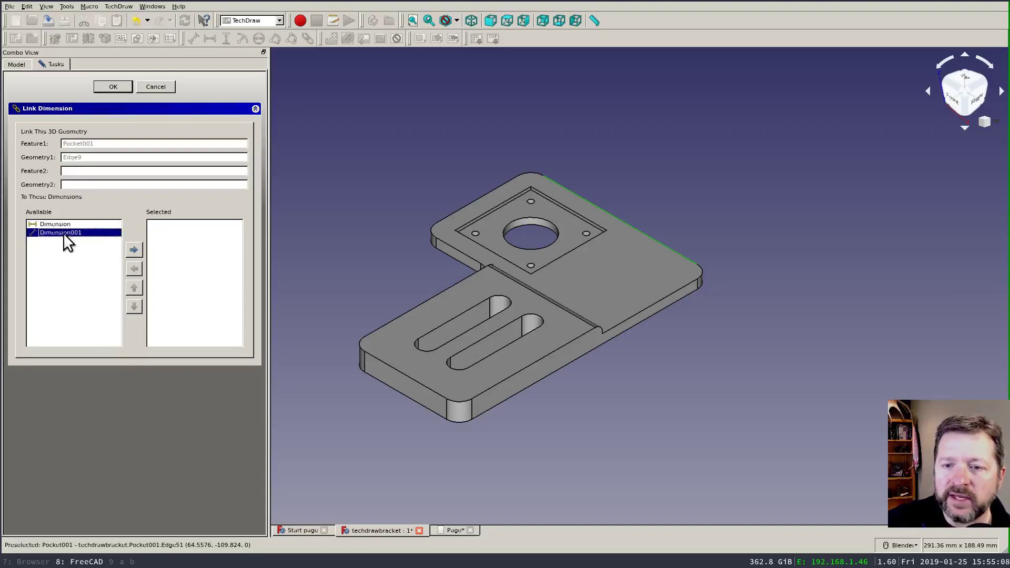
click(135, 249)
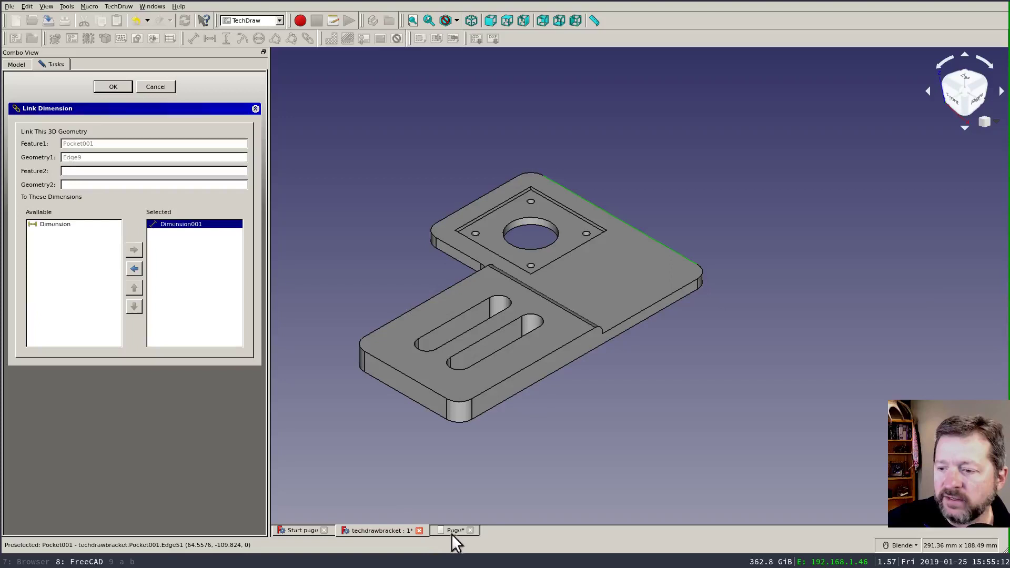
click(112, 87)
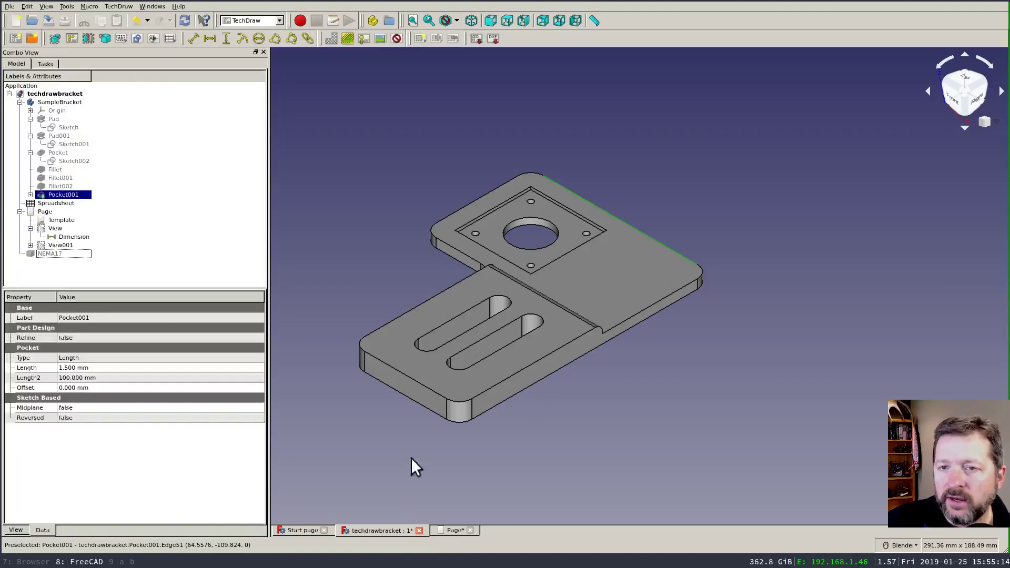
click(456, 530)
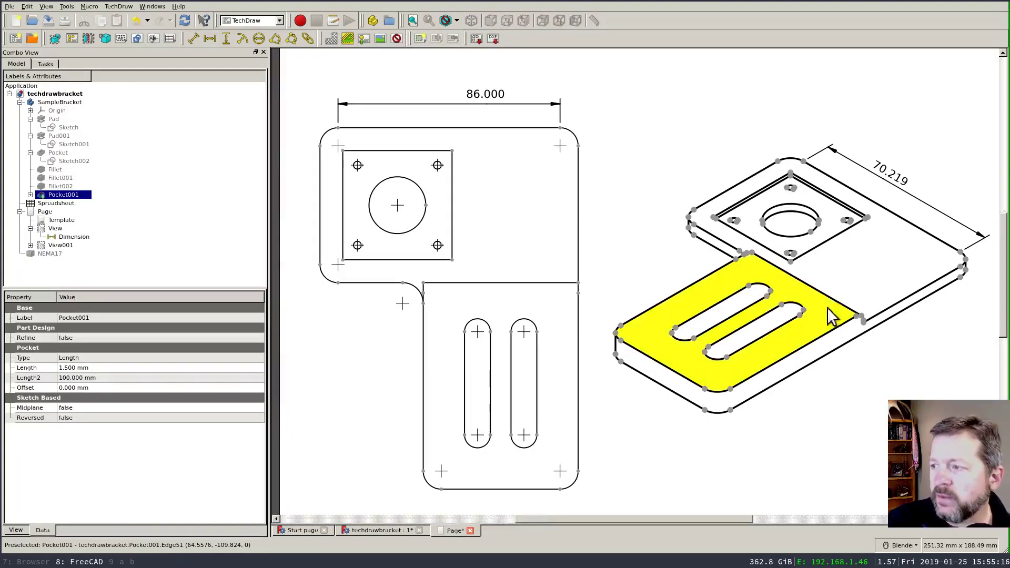
click(185, 21)
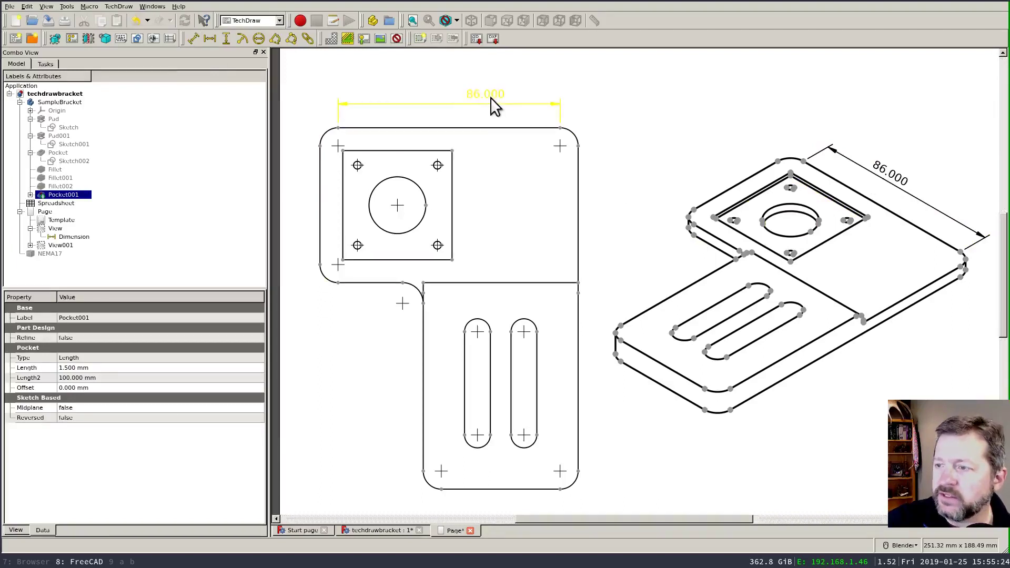
click(678, 194)
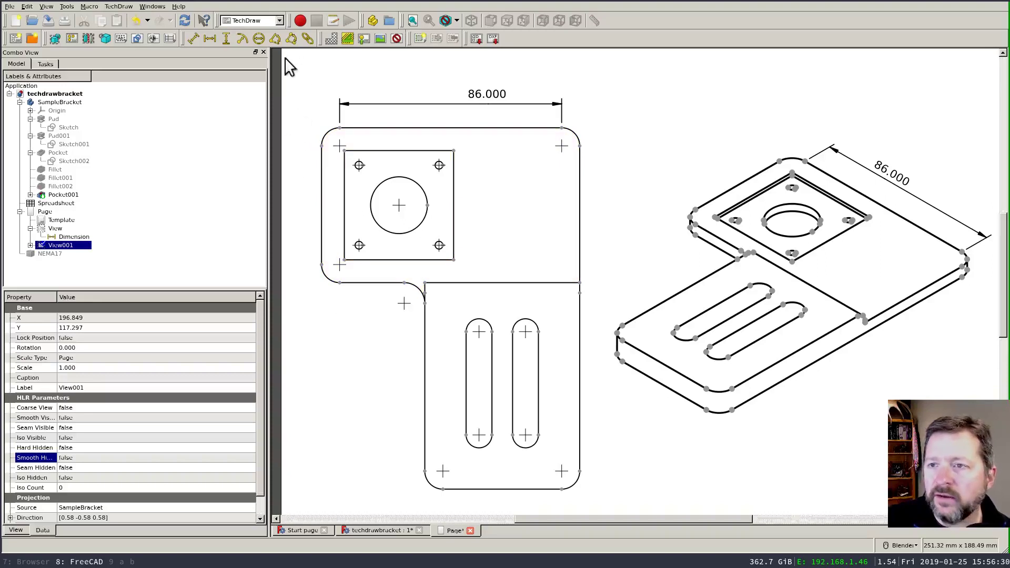
Add an angle dimension between the flat view's wide-section lower edge and narrow-section left edge, placing it outside the inner corner.
click(376, 283)
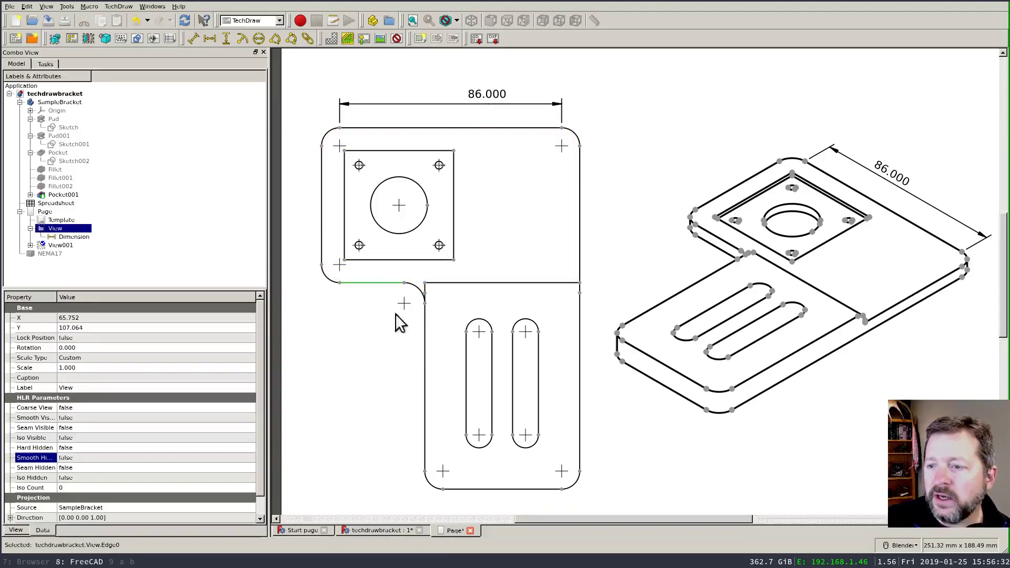
ctrl+click(425, 370)
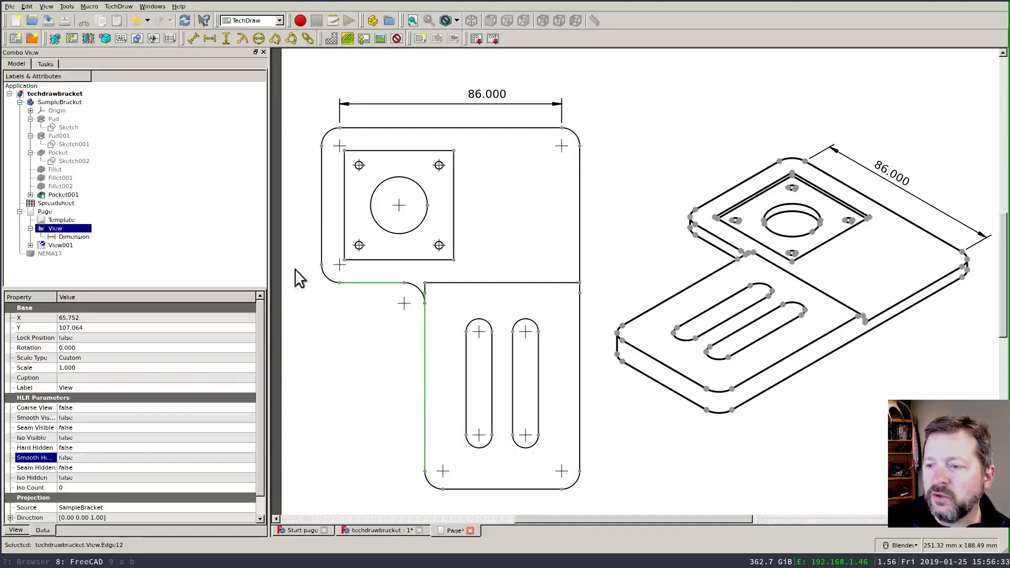
click(275, 38)
drag(441, 314, 339, 380)
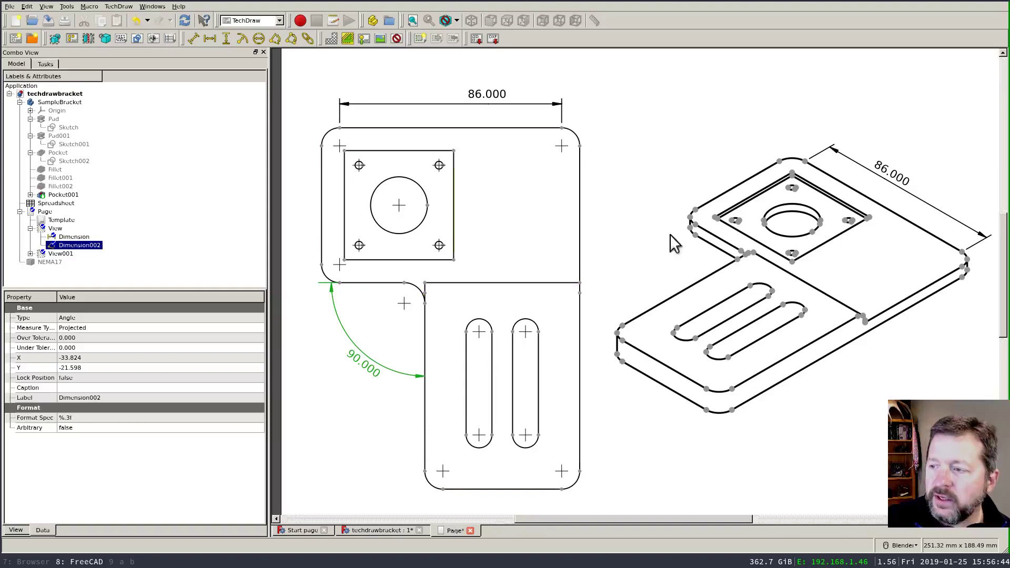
Add an angle dimension between the two edges meeting at the isometric view's inner corner and place it outside the outline.
click(714, 243)
ctrl+click(704, 279)
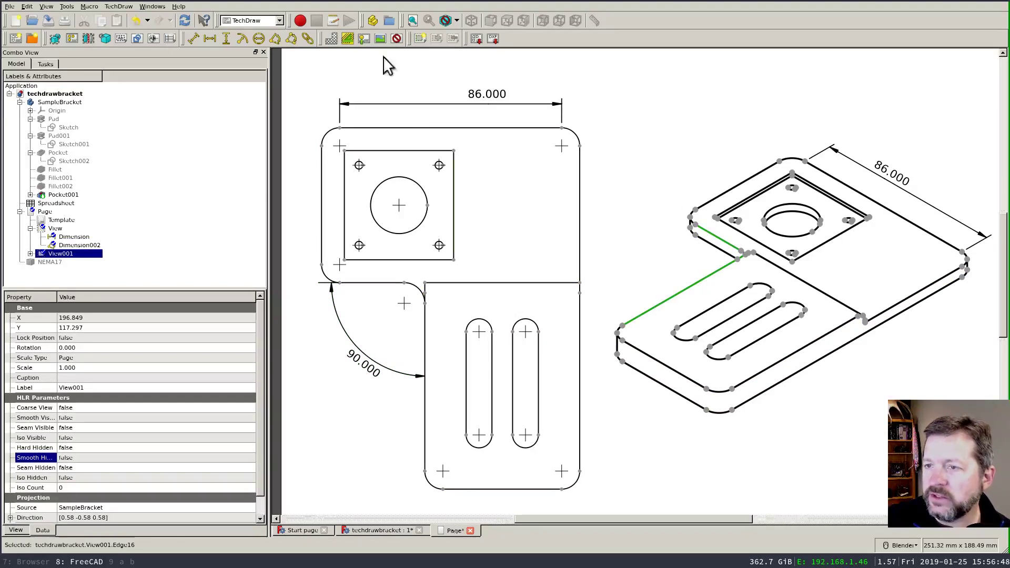
click(762, 287)
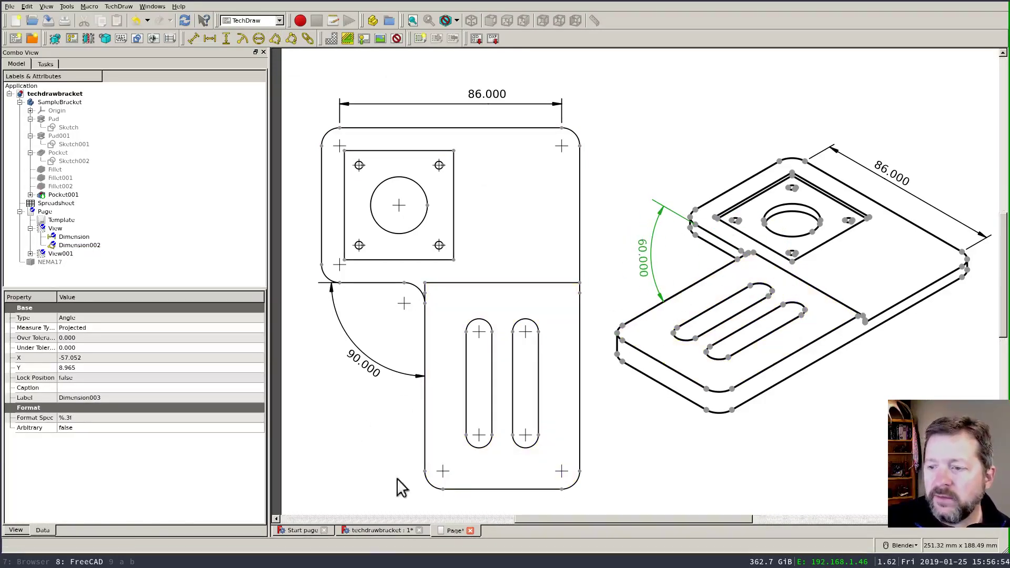
Link the two inner-corner edges of the 3D bracket to the isometric angle Dimension003 and refresh the drawing page.
click(368, 530)
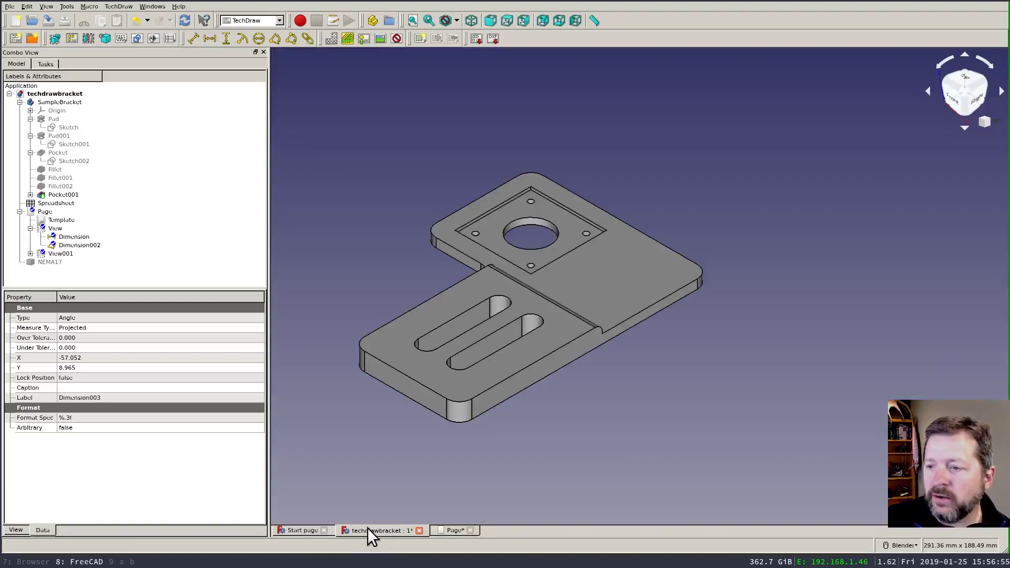
click(462, 253)
ctrl+click(458, 280)
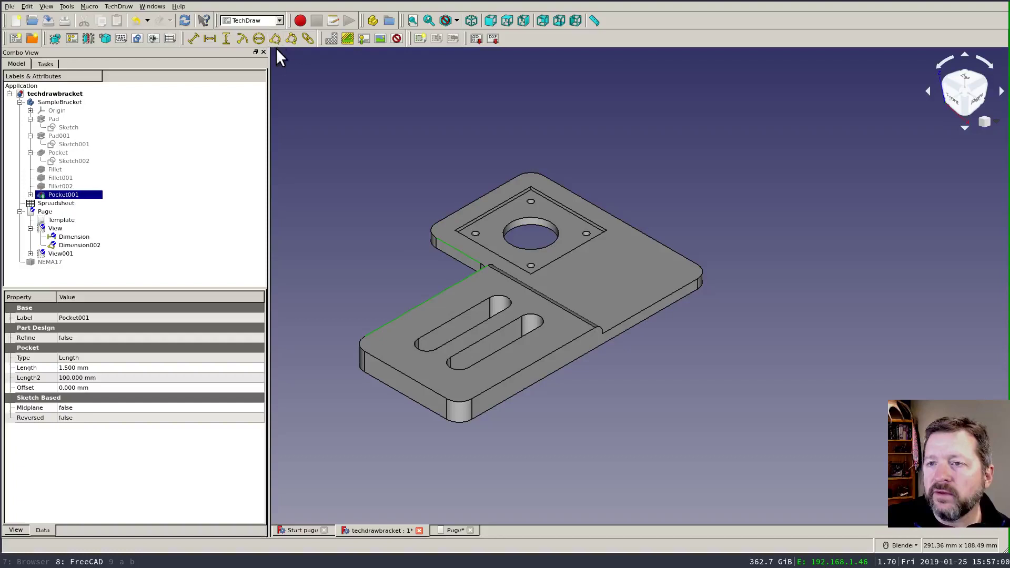
click(308, 36)
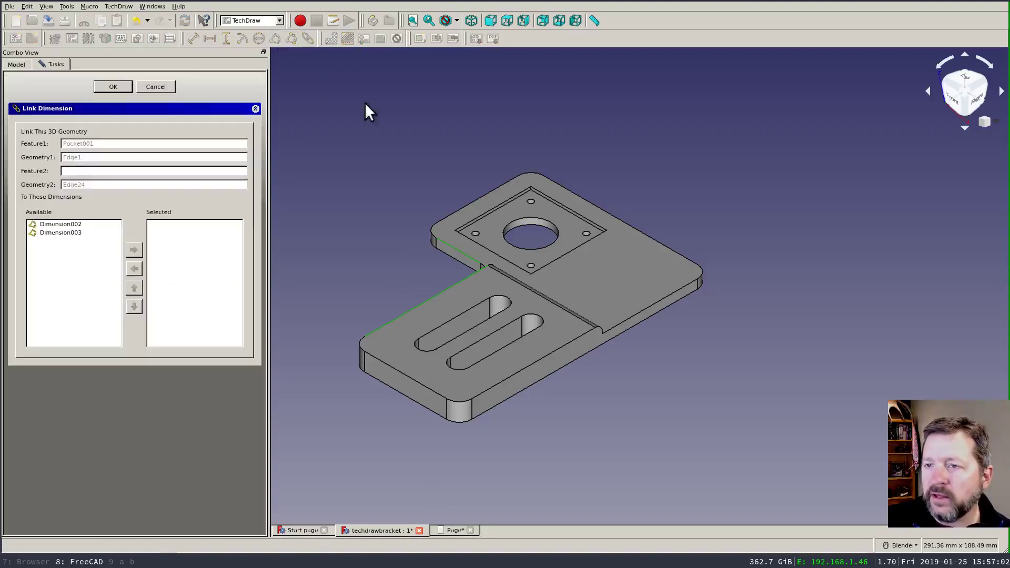
click(71, 233)
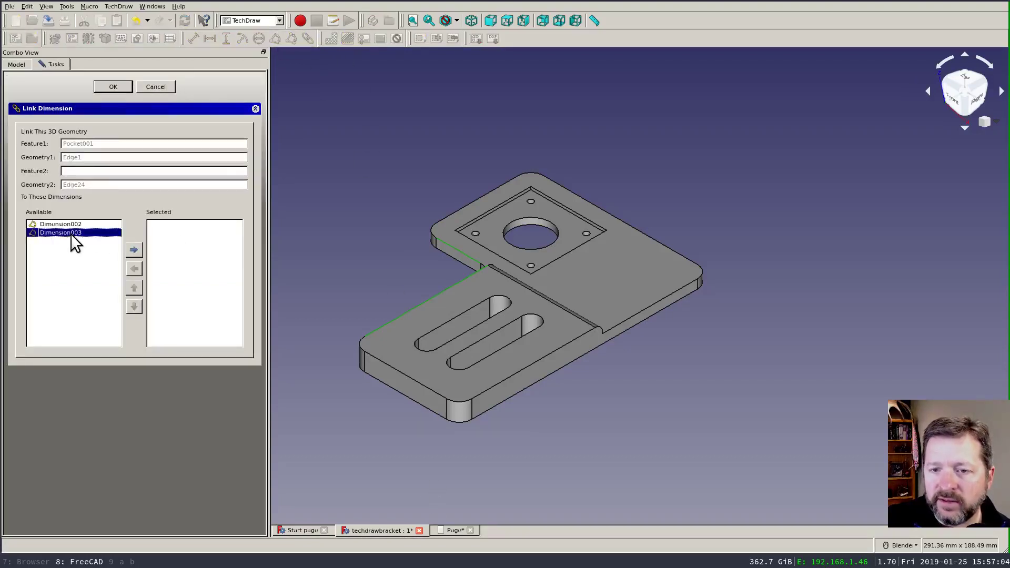
click(134, 249)
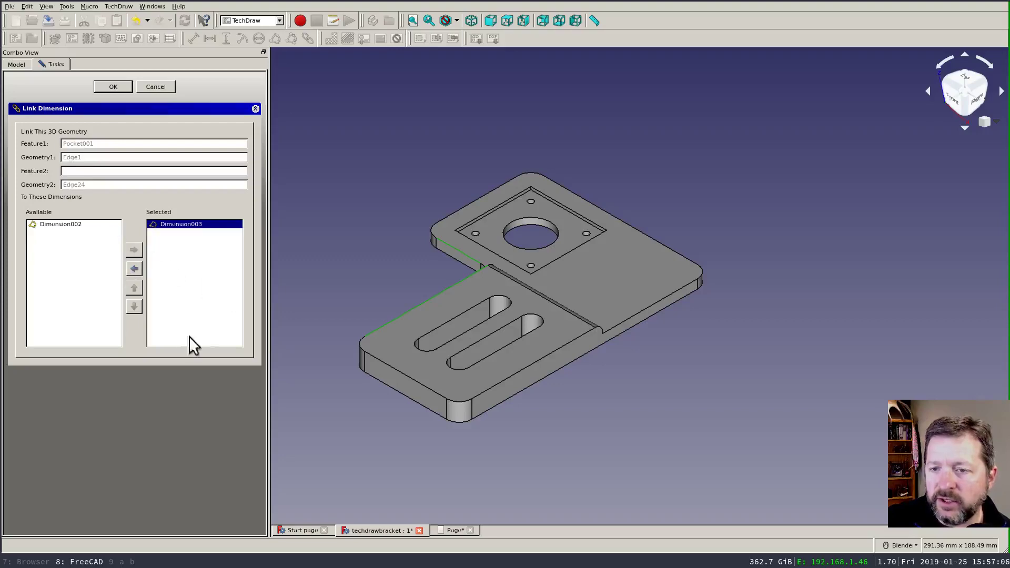
click(113, 87)
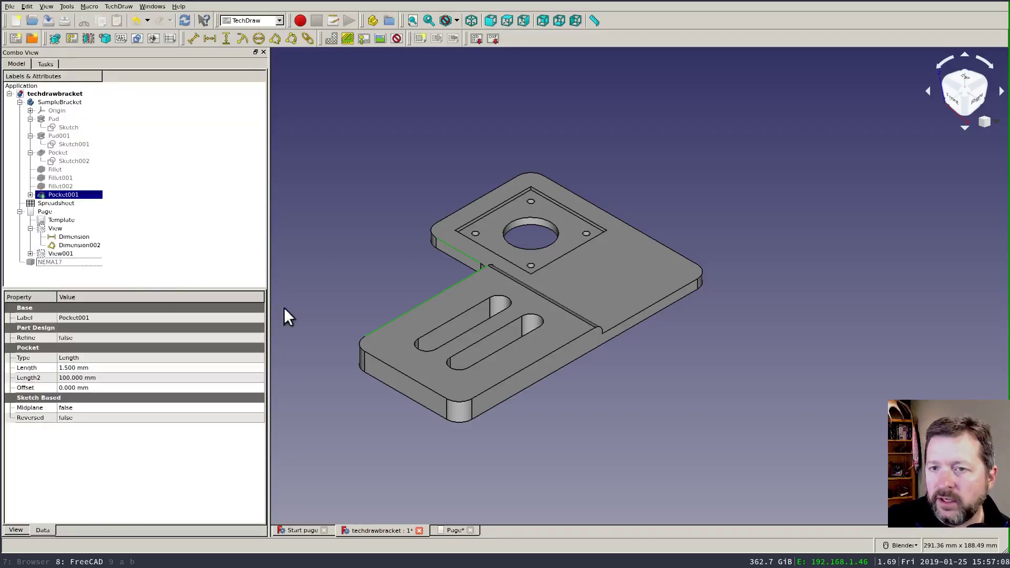
click(455, 531)
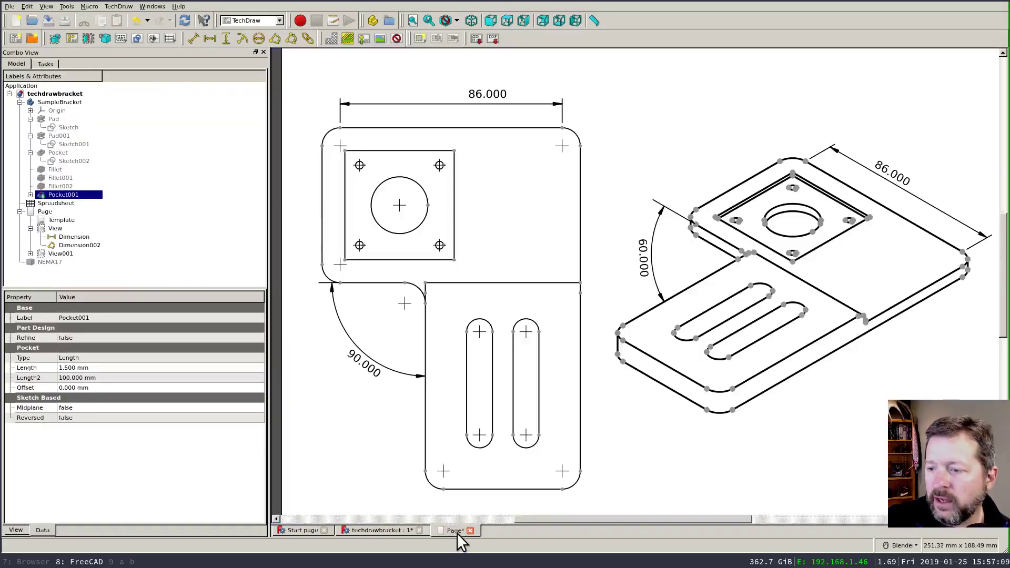
click(188, 21)
click(636, 266)
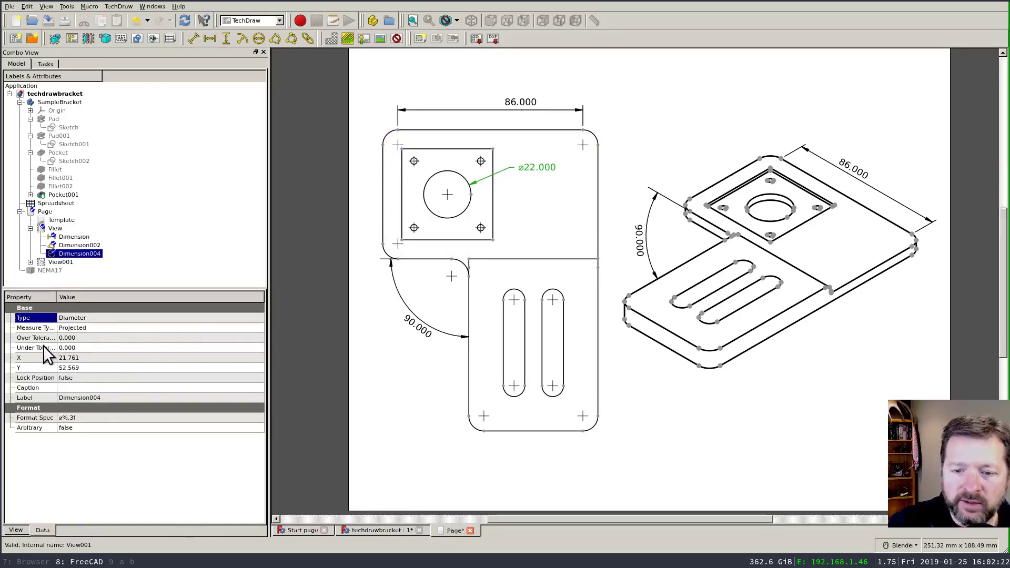
Set both the over tolerance and the under tolerance of the large hole's diameter dimension to 0.05.
click(100, 337)
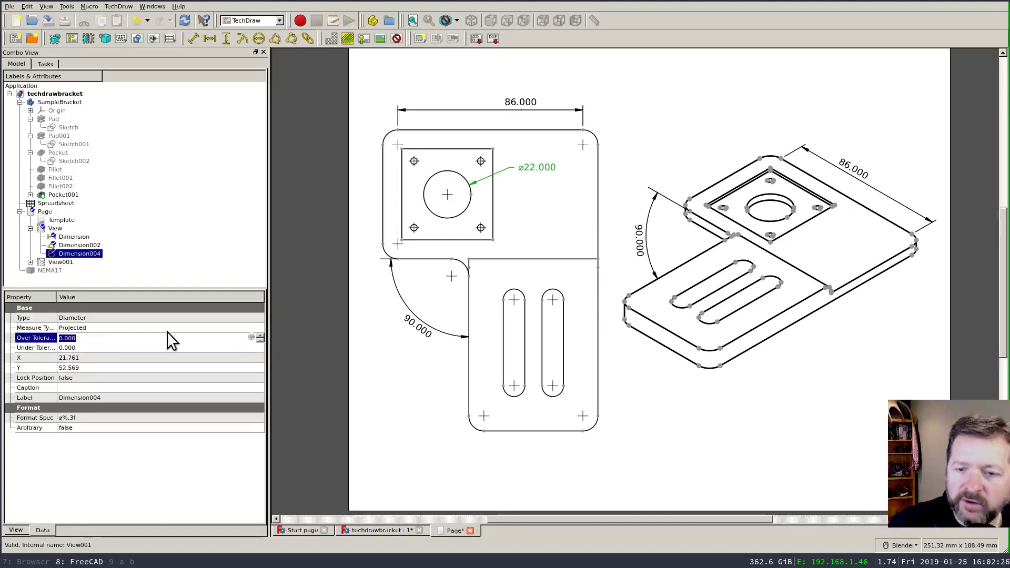
text(0.05)
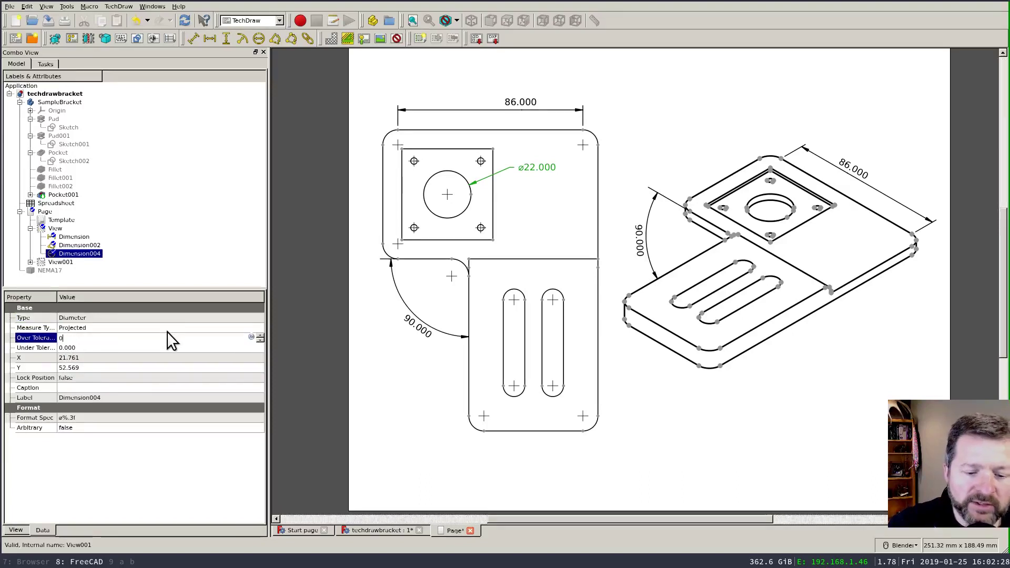
click(113, 348)
text(0.)
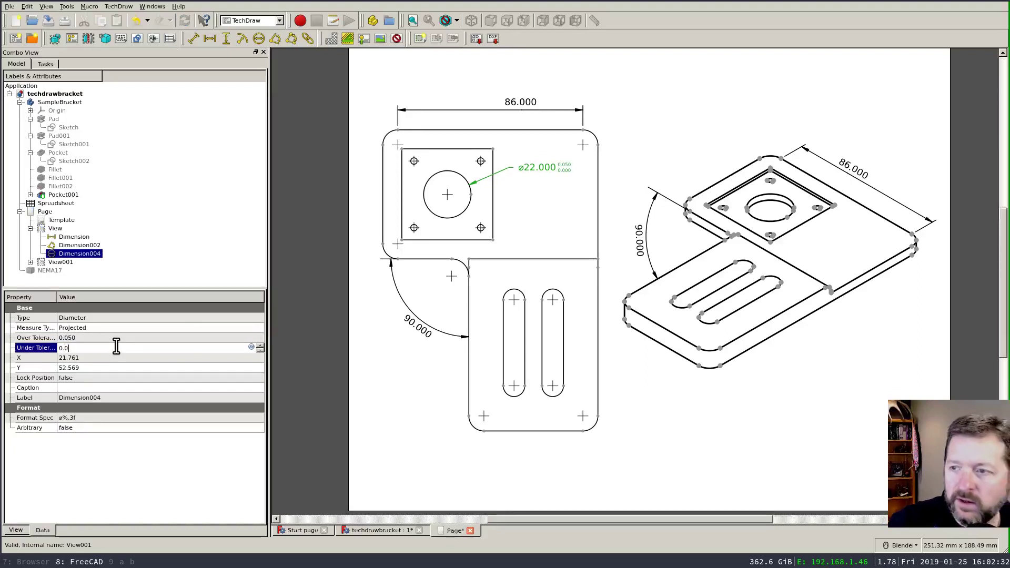
text(05)
key(Return)
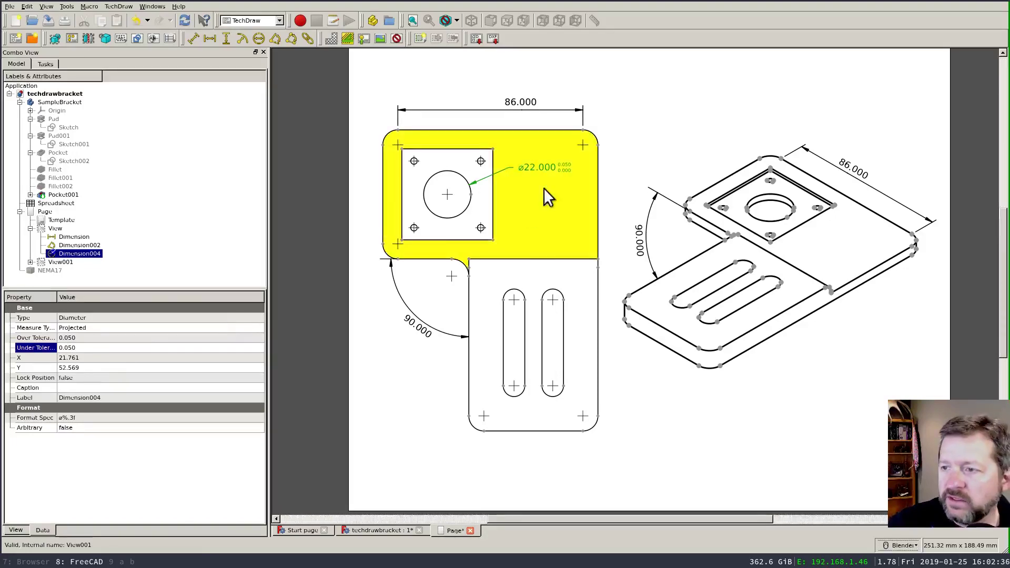
scroll(578, 176, up, 5)
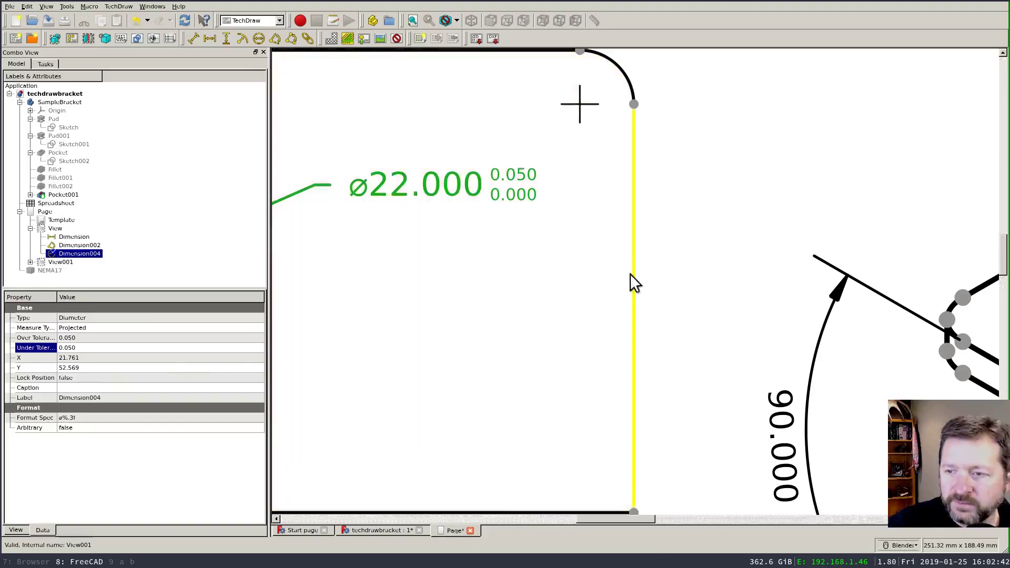
scroll(626, 281, down, 3)
scroll(586, 289, down, 1)
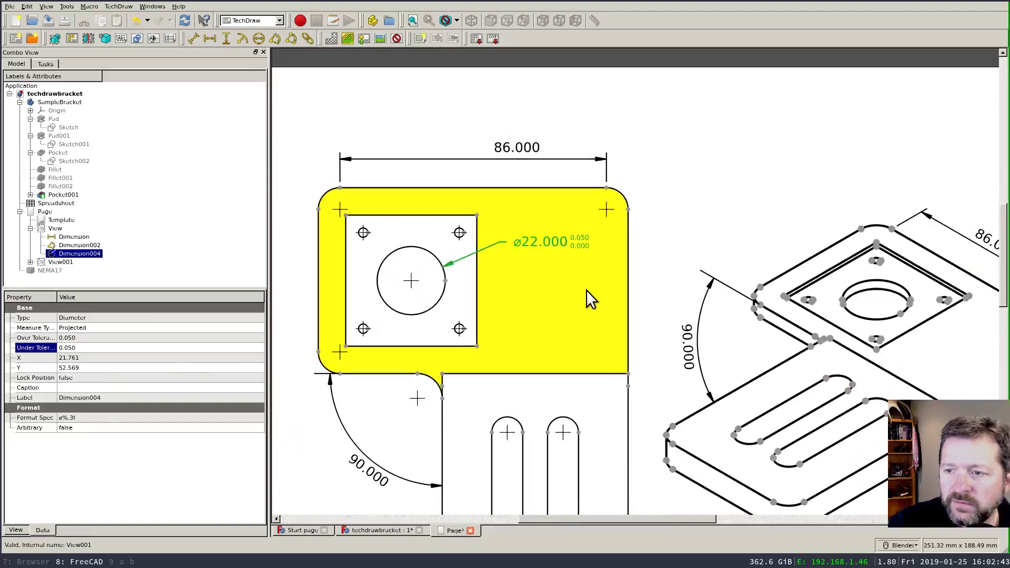
Append XYZ to the format specification of the large hole's diameter dimension, making it ⌀%.3f XYZ.
click(106, 418)
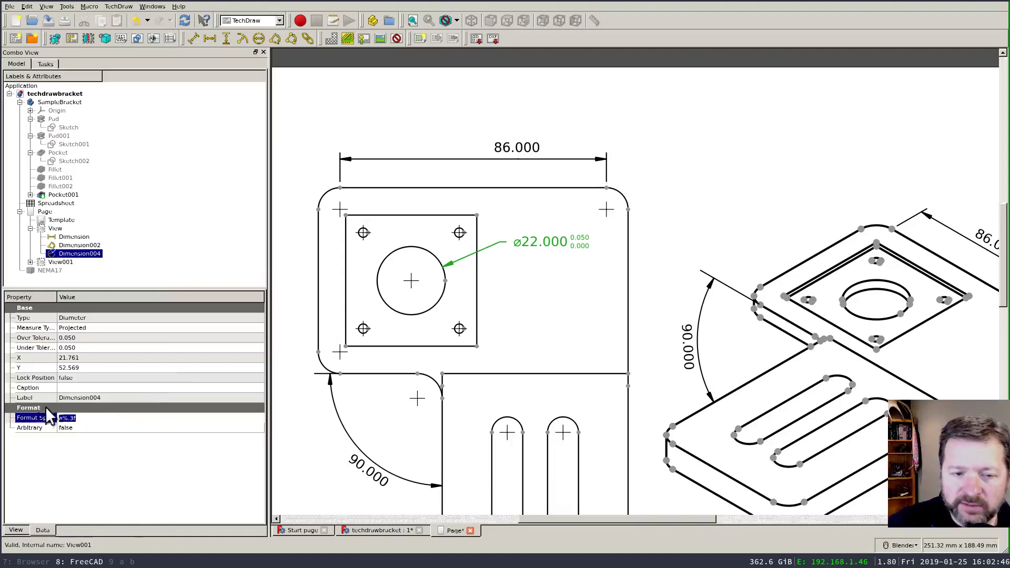
click(116, 427)
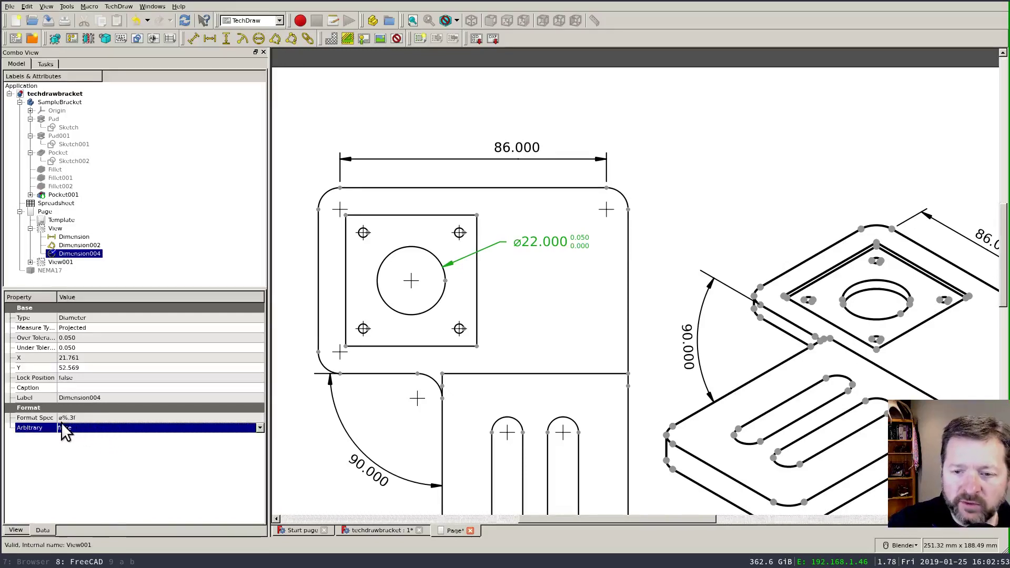
click(88, 425)
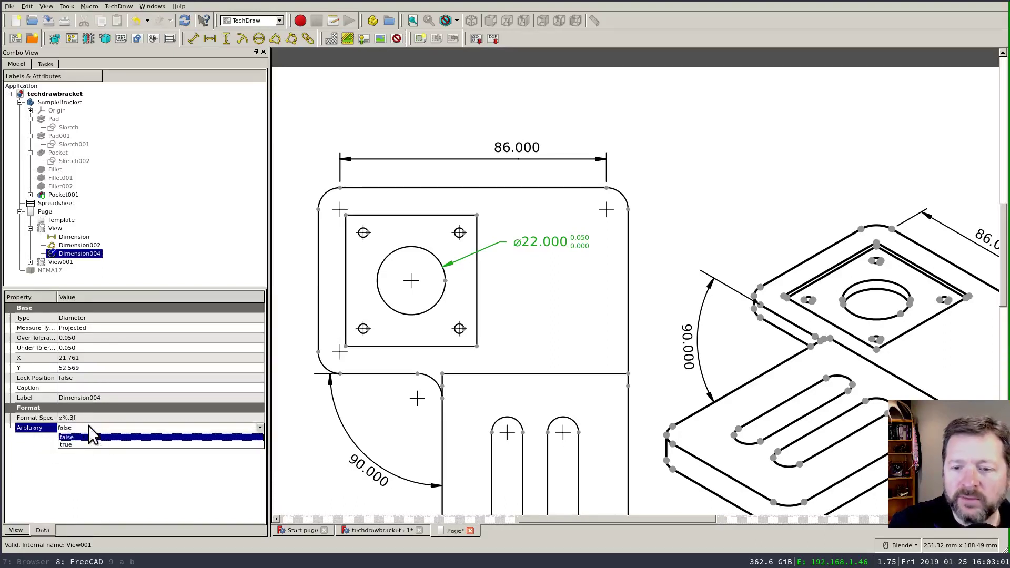
click(88, 425)
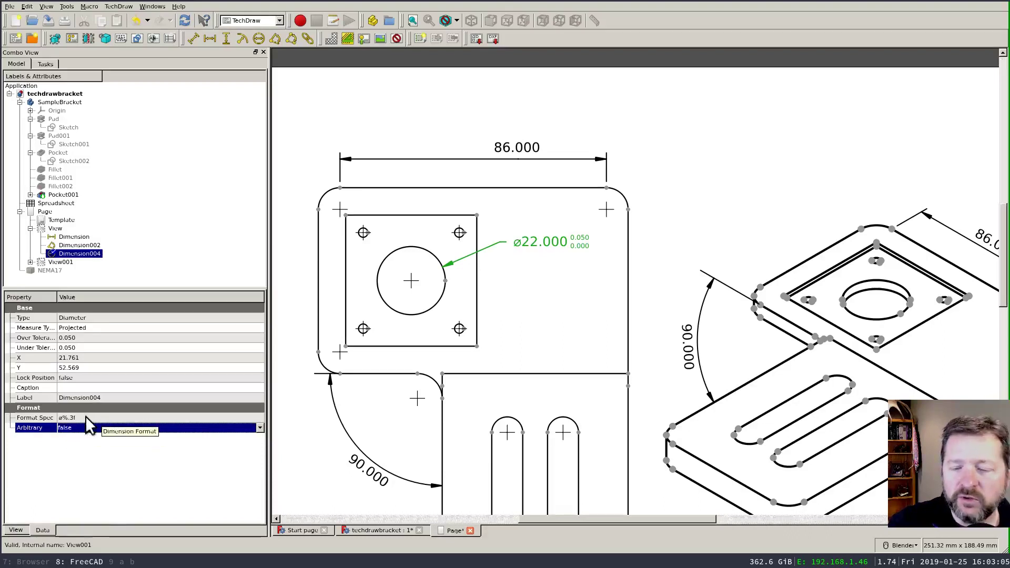
click(85, 417)
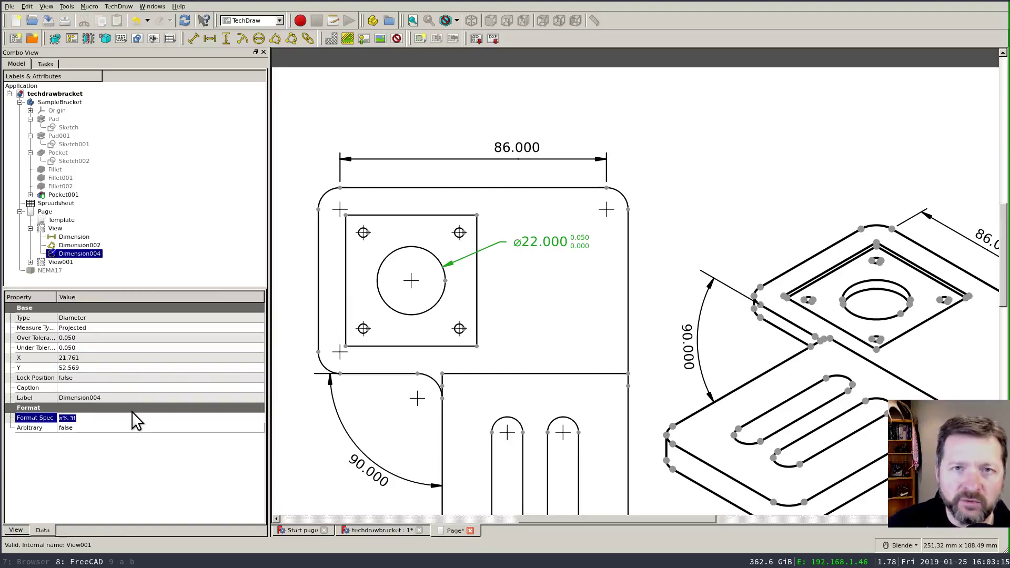
click(140, 416)
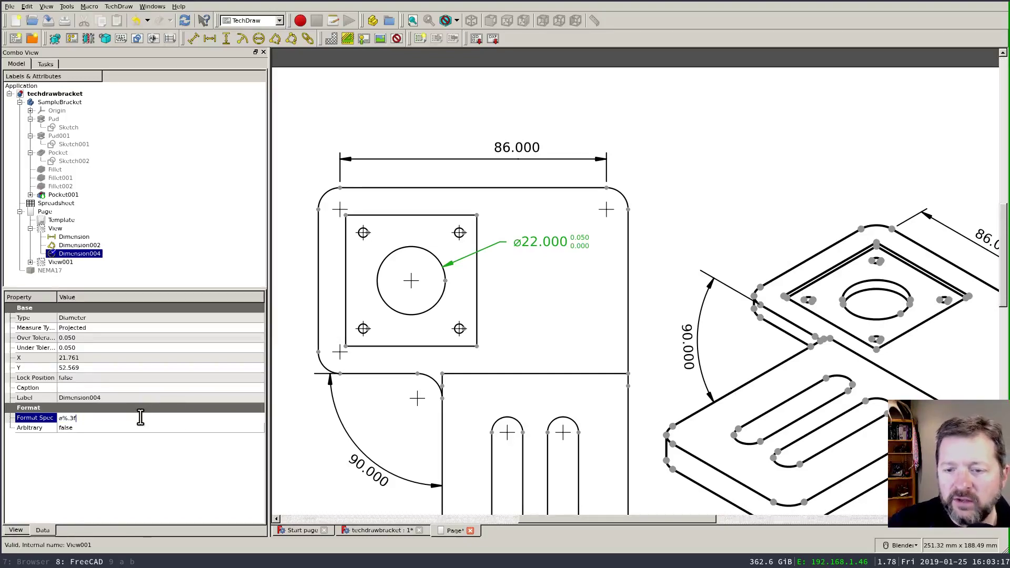
text(X)
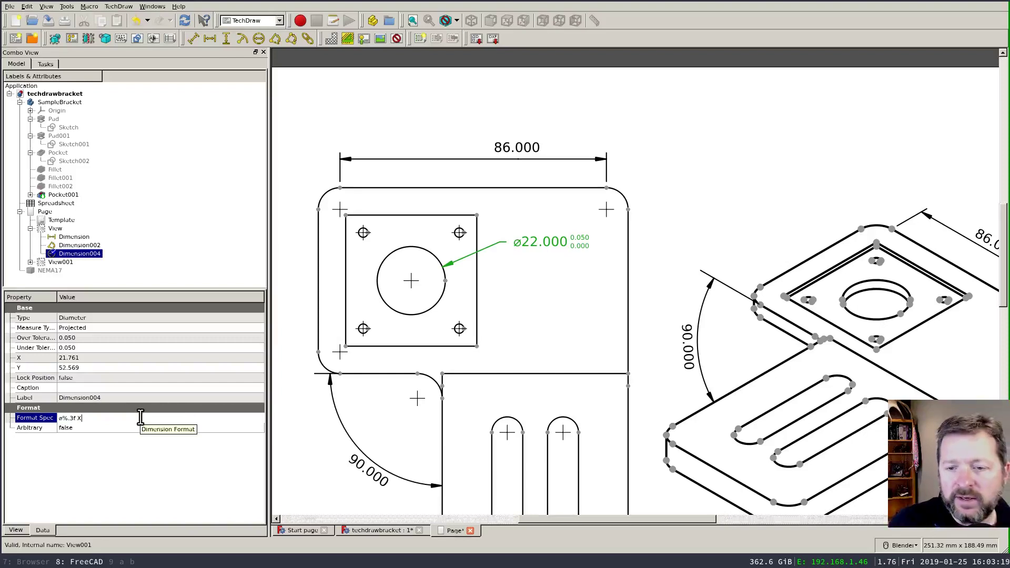
text(YZ)
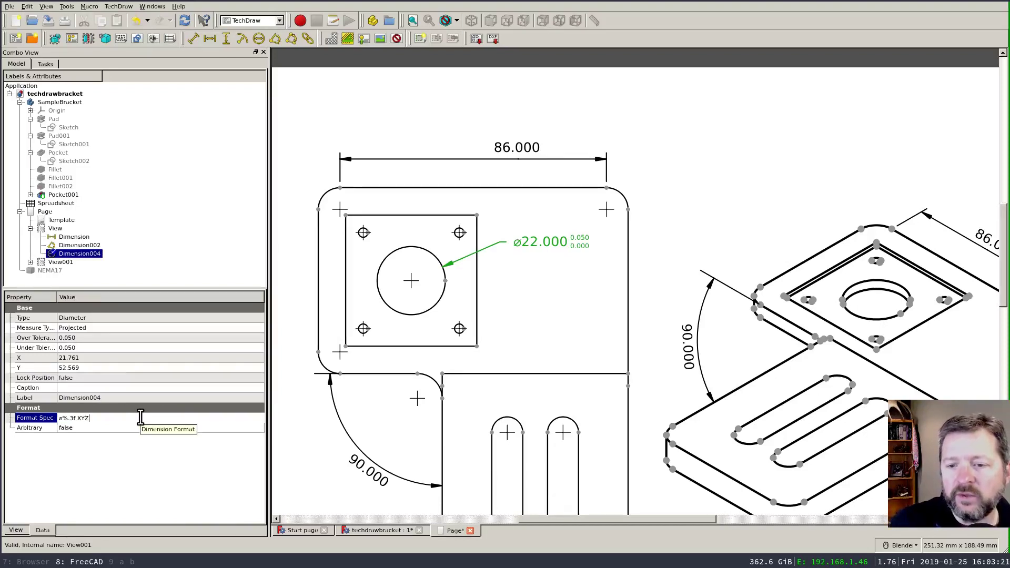
click(99, 427)
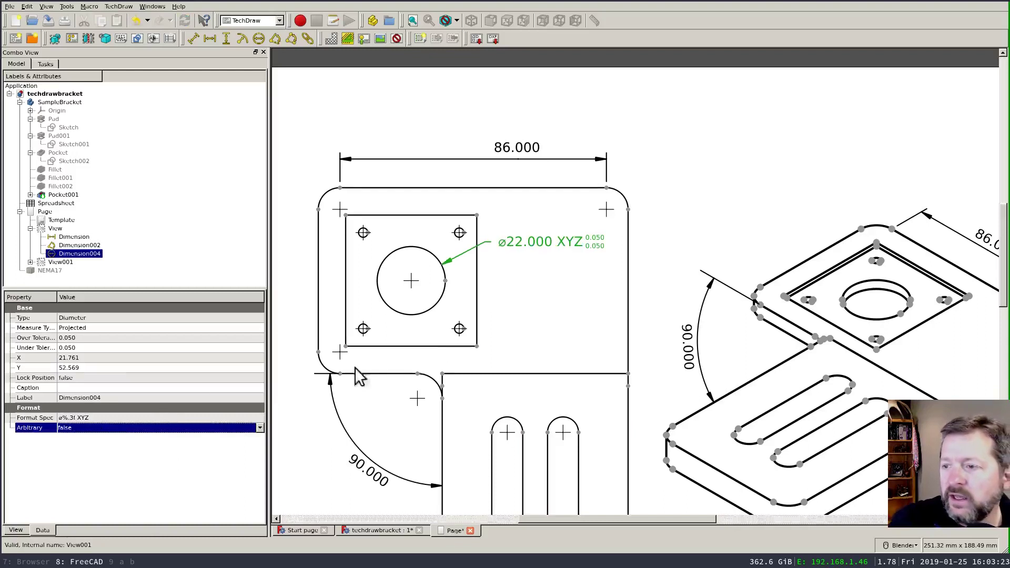
Set Arbitrary to true for the large hole's diameter dimension and open its format specification for editing.
click(127, 427)
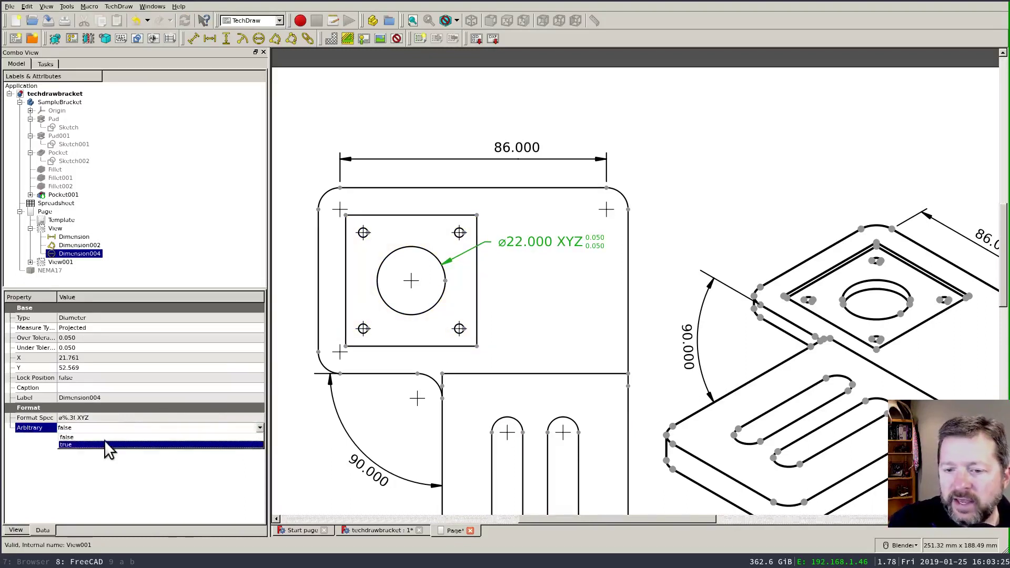
click(104, 444)
click(139, 417)
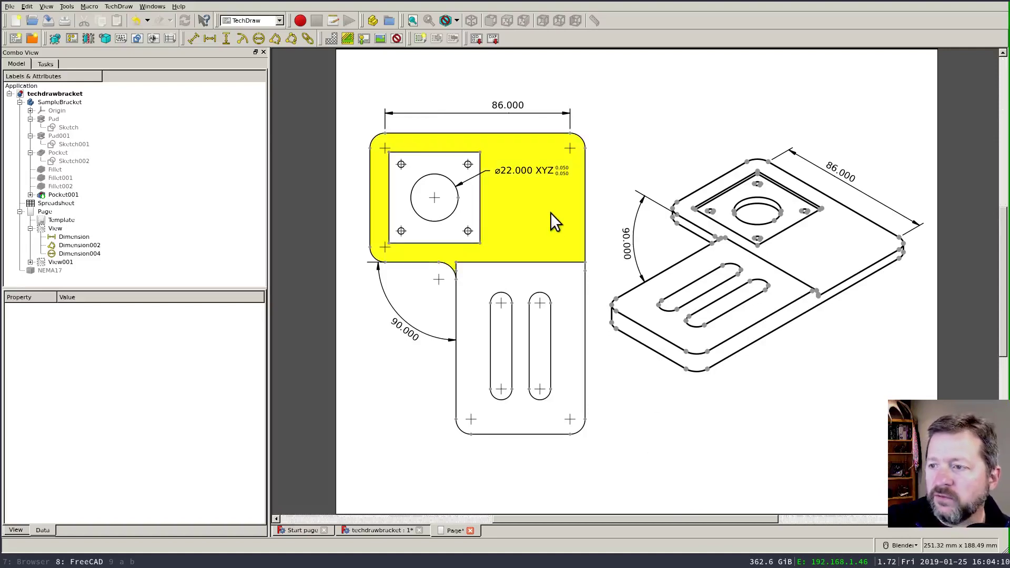
Hatch the flat view's slotted face and apply a geometric hatch to the isometric view's square recess face.
click(713, 282)
click(683, 393)
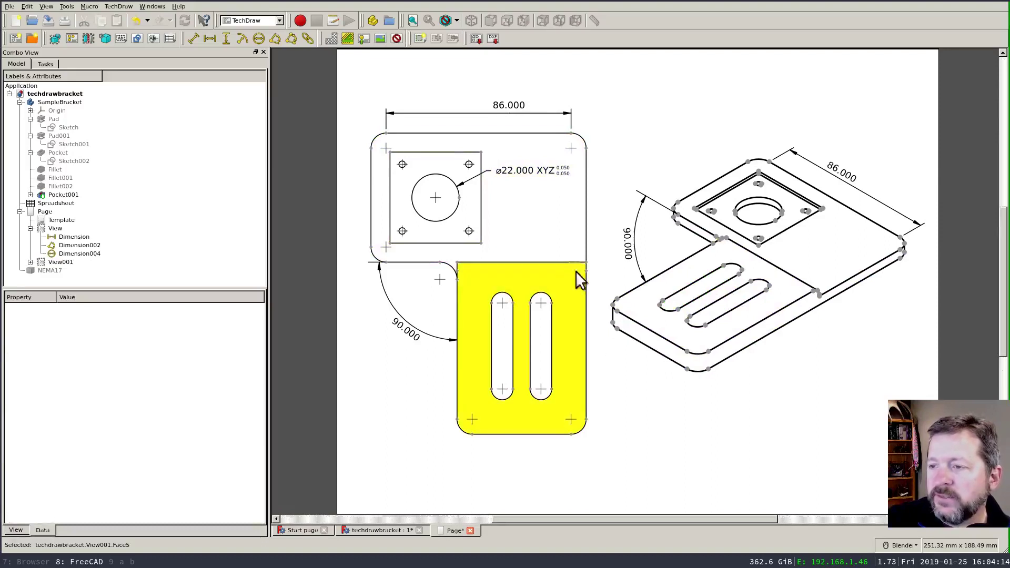
click(560, 309)
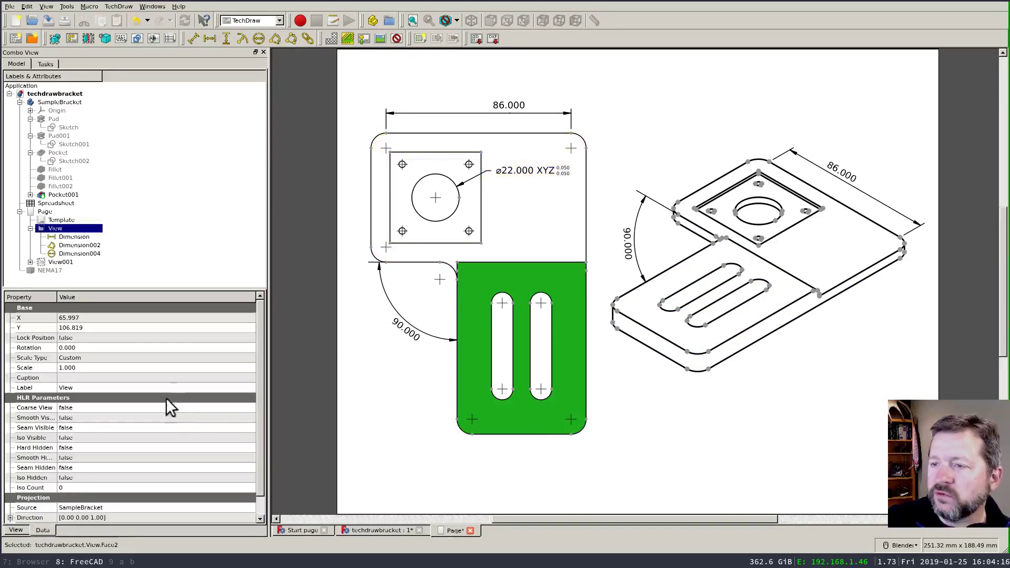
click(329, 41)
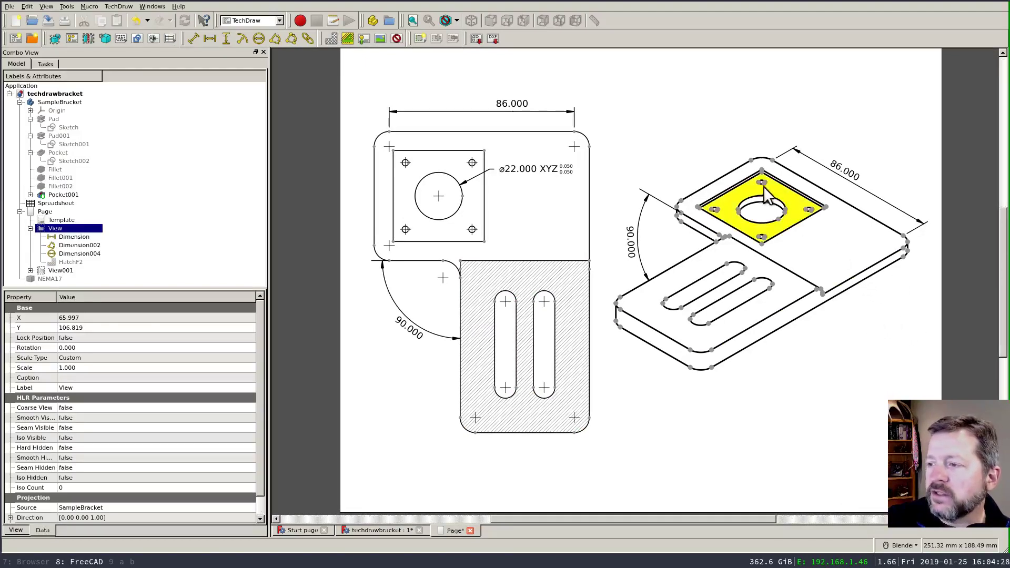
click(741, 192)
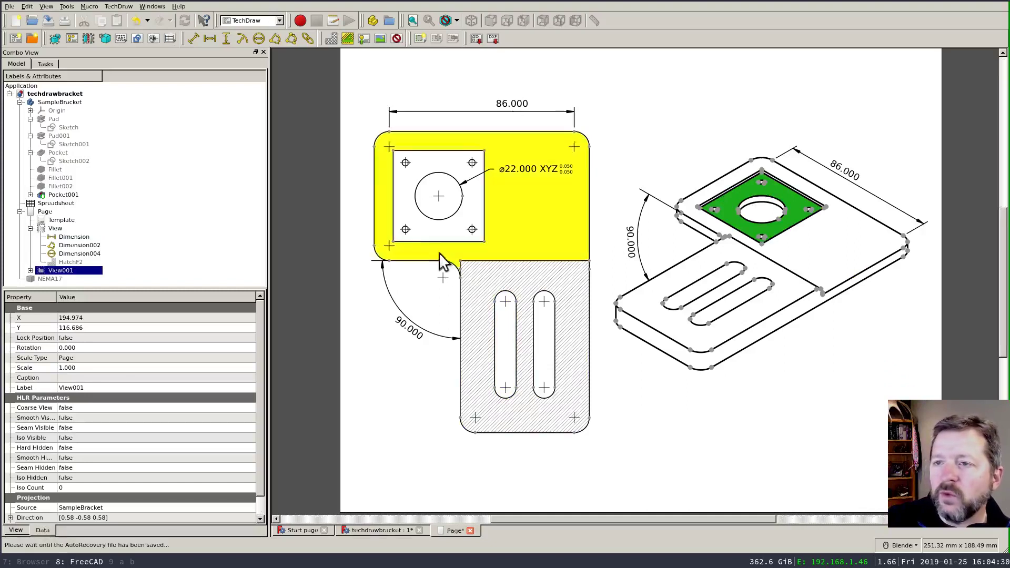
click(347, 38)
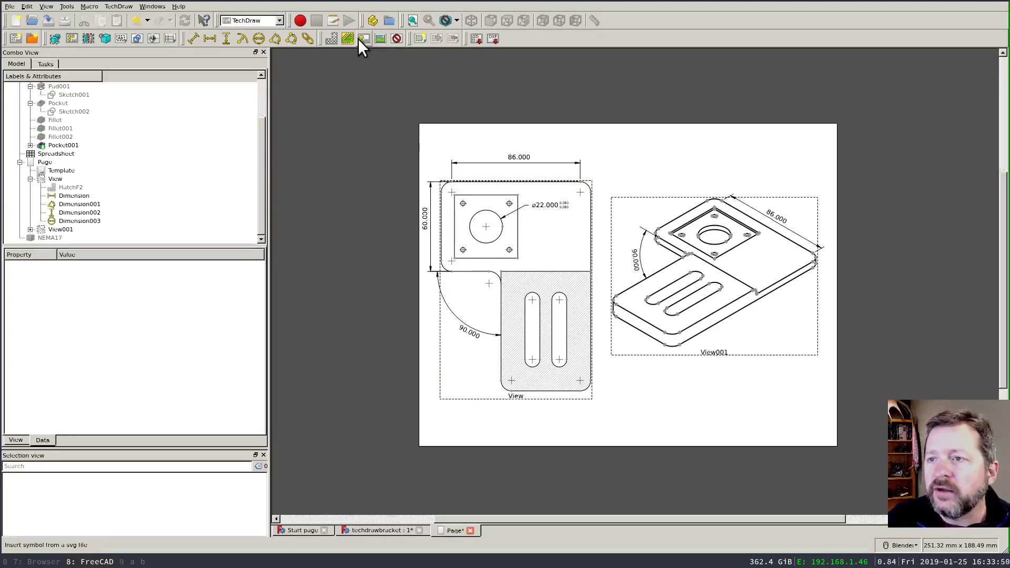
Insert signature.svg from the Desktop as a symbol and place it on the page below the isometric view.
click(364, 40)
click(474, 205)
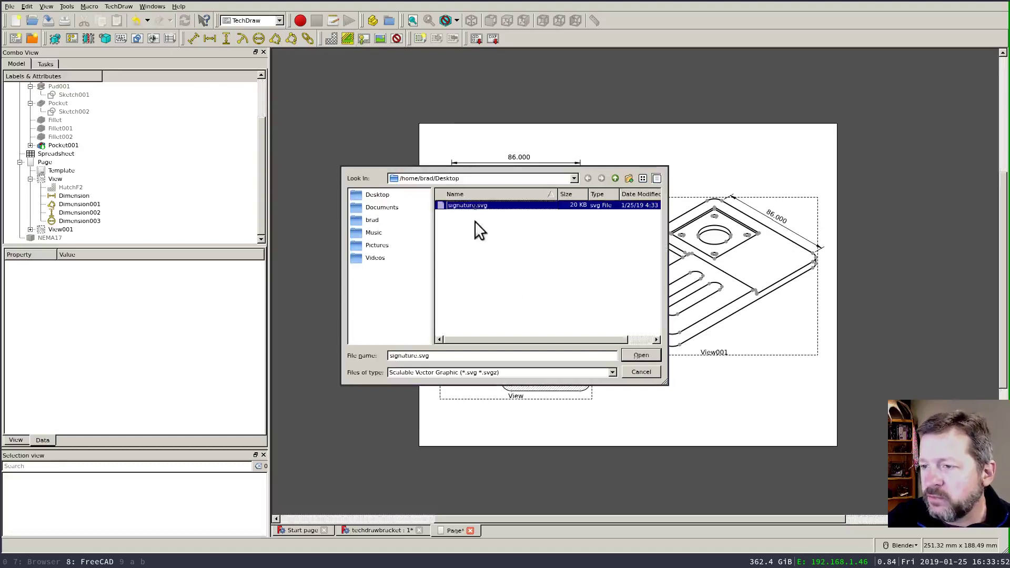
click(640, 356)
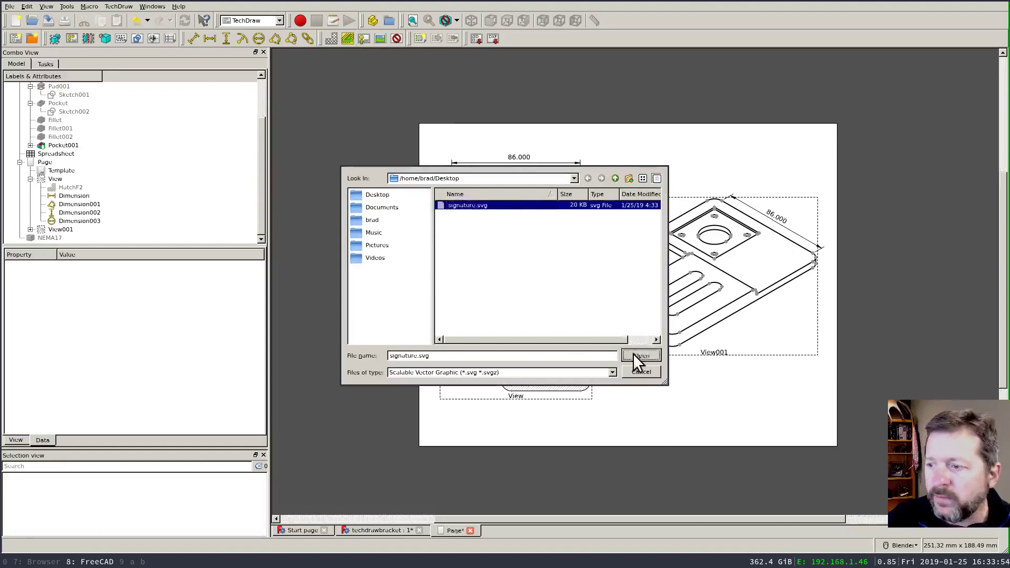
drag(623, 315, 678, 405)
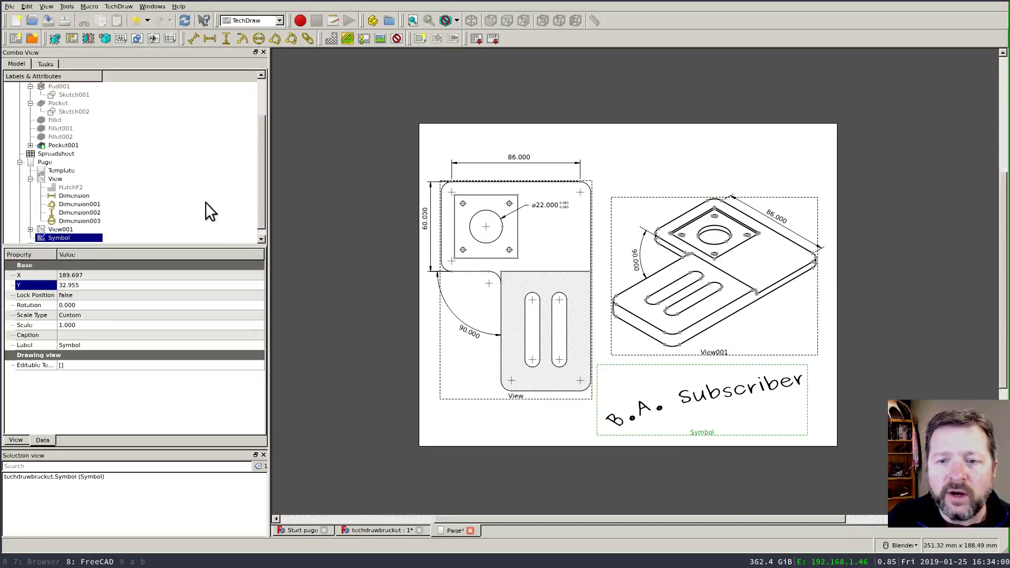
Set the signature symbol's scale to 0.6 and adjust its position slightly below the isometric view.
click(103, 325)
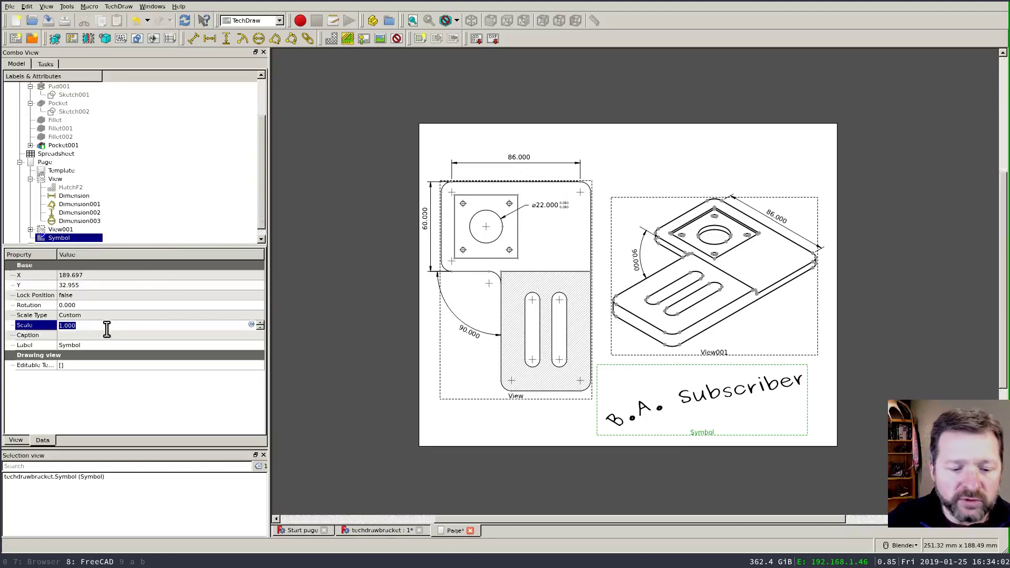
text(0.6)
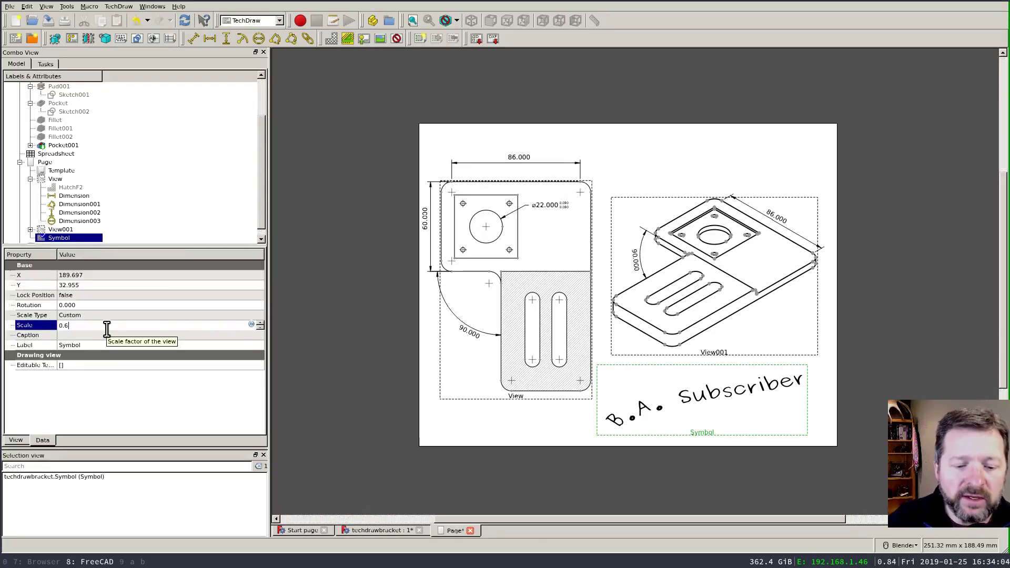
key(Return)
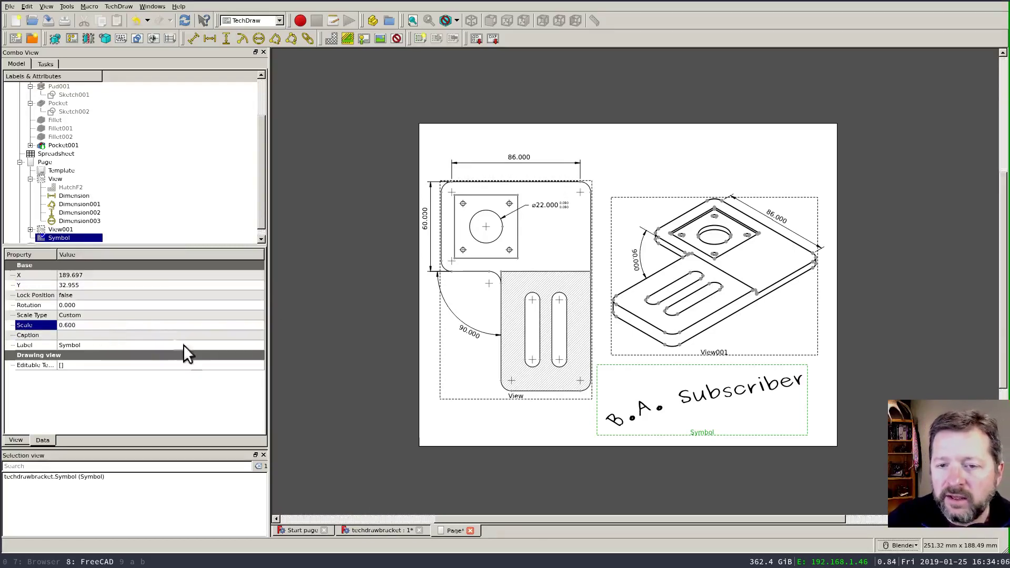
click(111, 285)
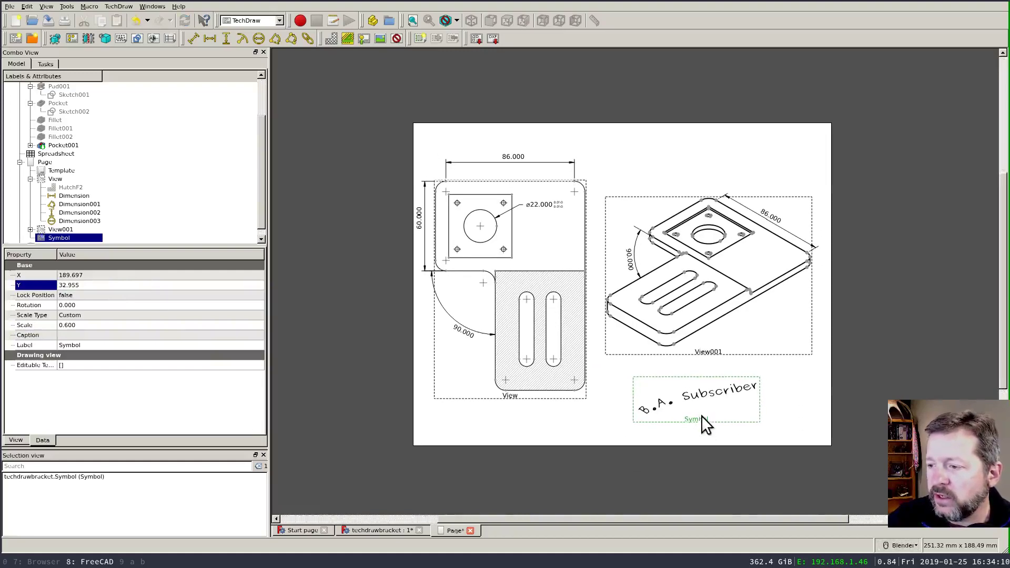
mouse_move(705, 423)
mouse_down()
mouse_move(724, 424)
mouse_move(709, 417)
mouse_up()
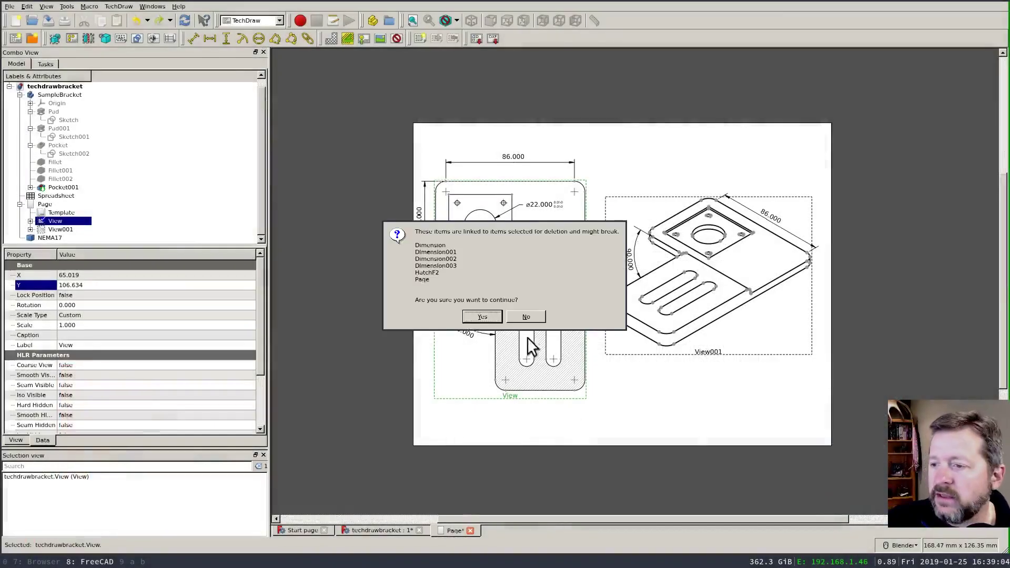
Delete the flat view and the isometric view from the page together with their linked dimensions and hatch.
click(499, 315)
click(692, 350)
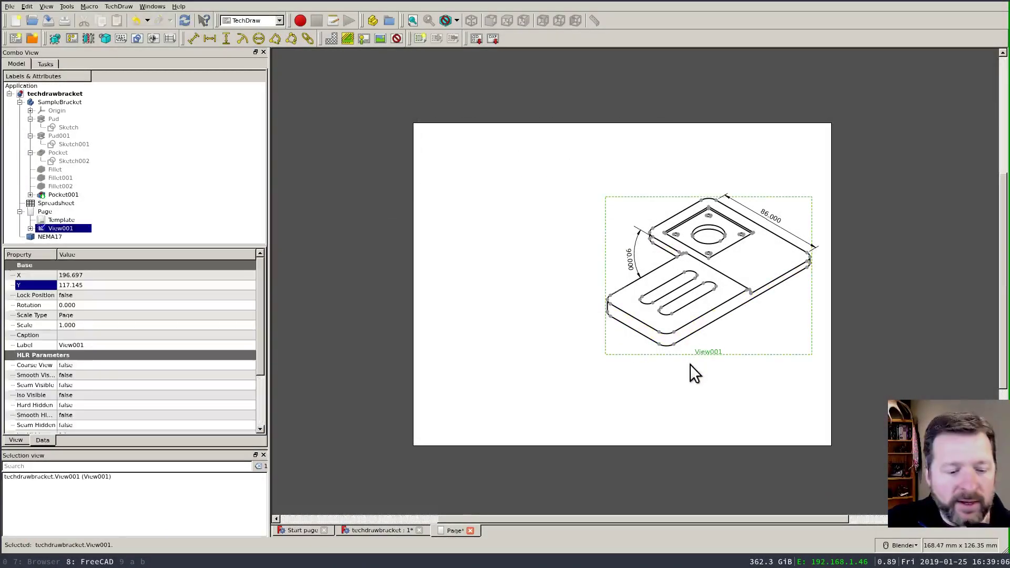
key(Delete)
click(528, 314)
Insert one drawing view of both NEMA17 and SampleBracket from a slightly raised front angle and position it in the page's right half.
click(392, 530)
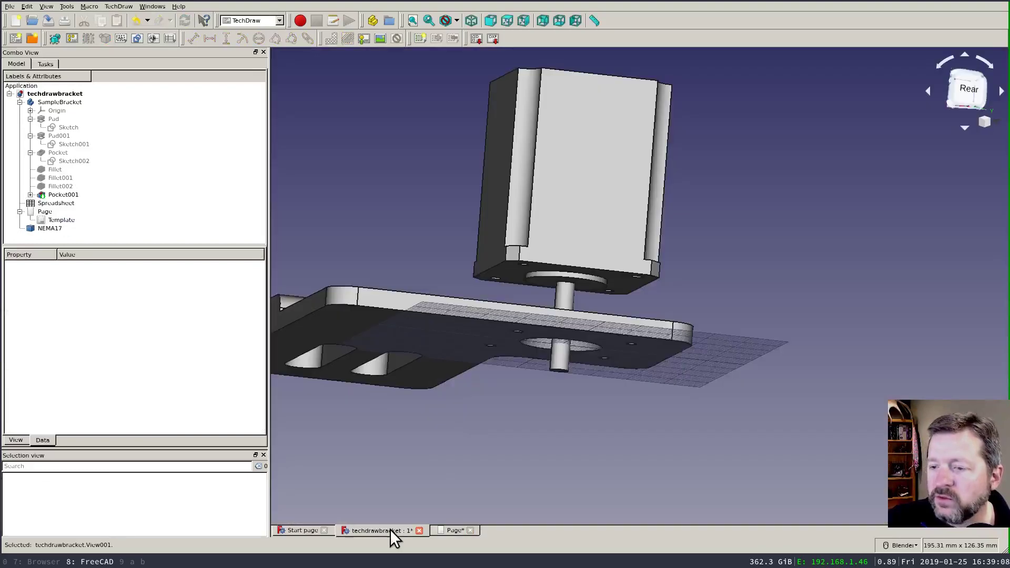
middle_drag(654, 389, 723, 371)
scroll(707, 359, down, 4)
middle_drag(791, 421, 715, 360)
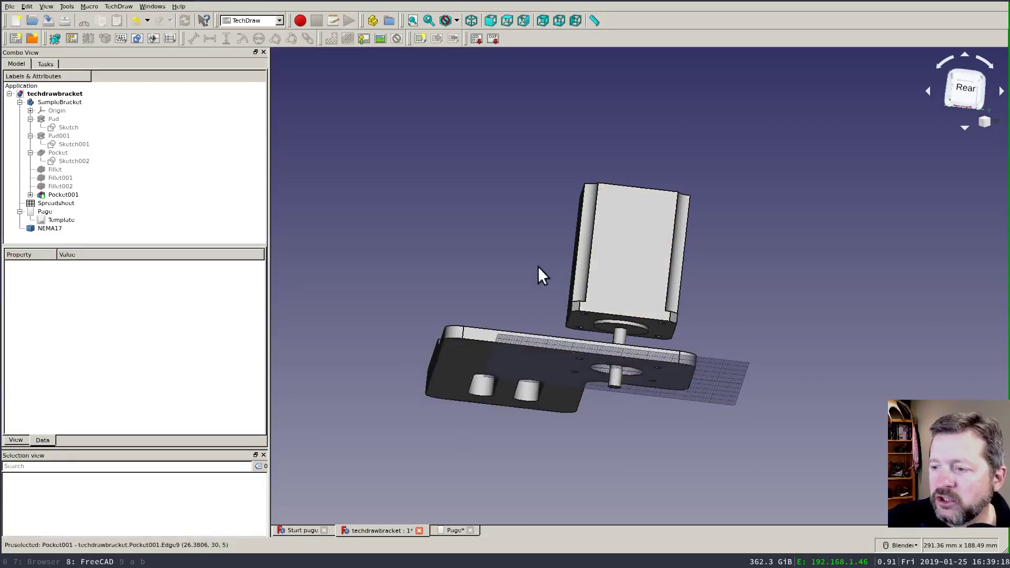
middle_drag(538, 272, 720, 354)
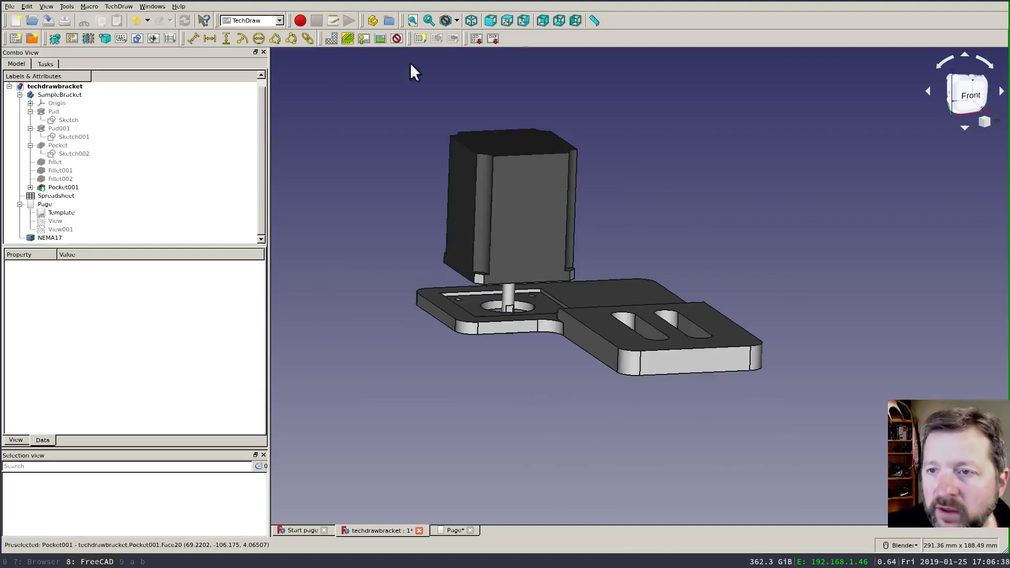
click(61, 237)
click(77, 87)
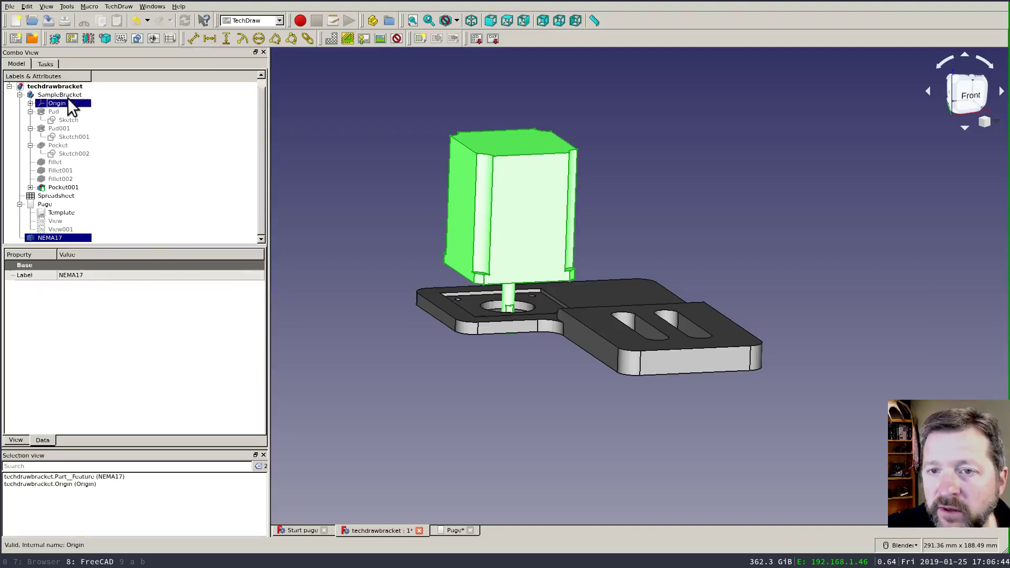
ctrl+click(67, 96)
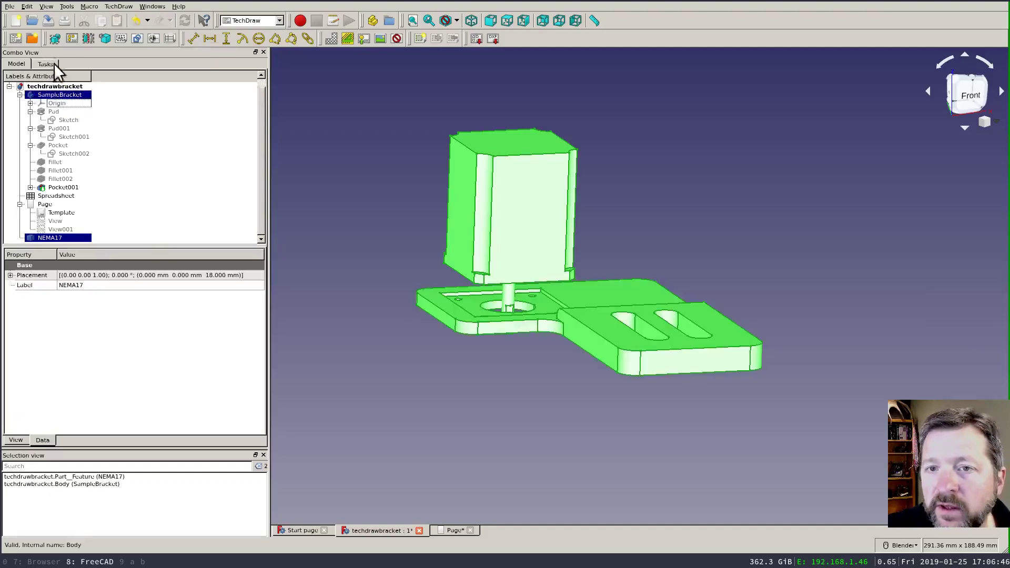
click(55, 38)
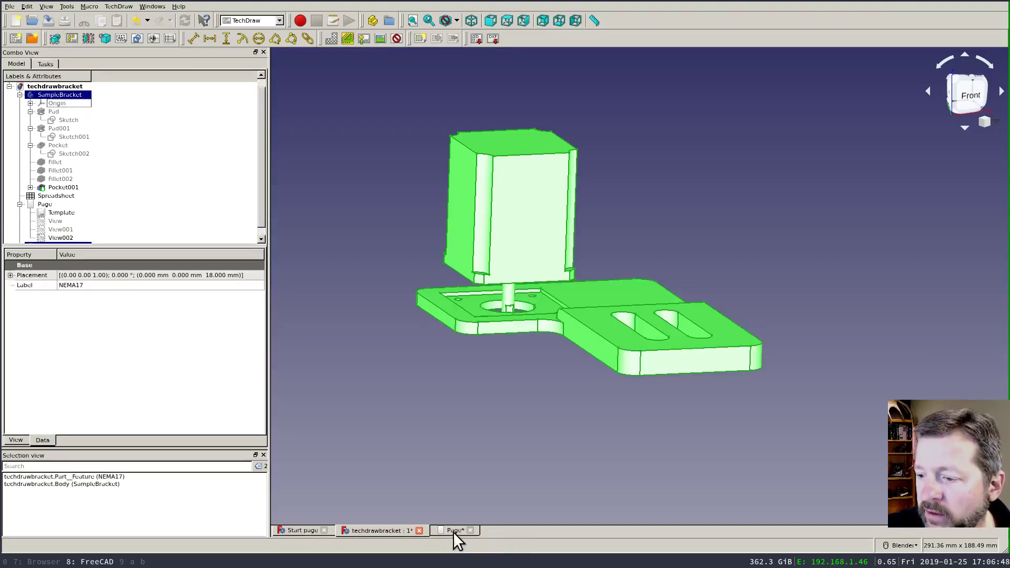
click(452, 530)
drag(488, 376, 581, 387)
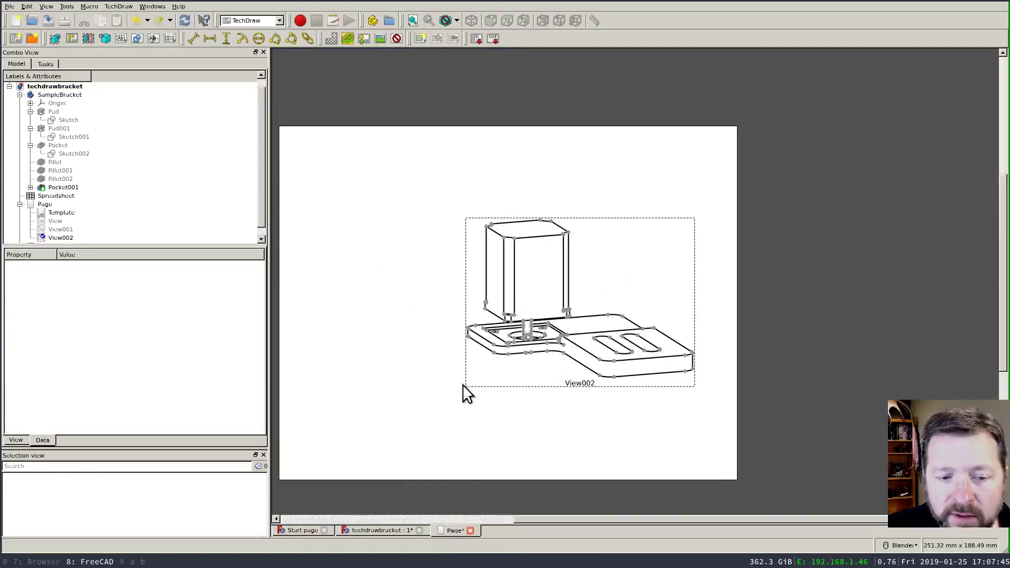
Set the combined motor and bracket view's projection direction to x 16, y -9, z 5 and recompute the drawing.
click(580, 384)
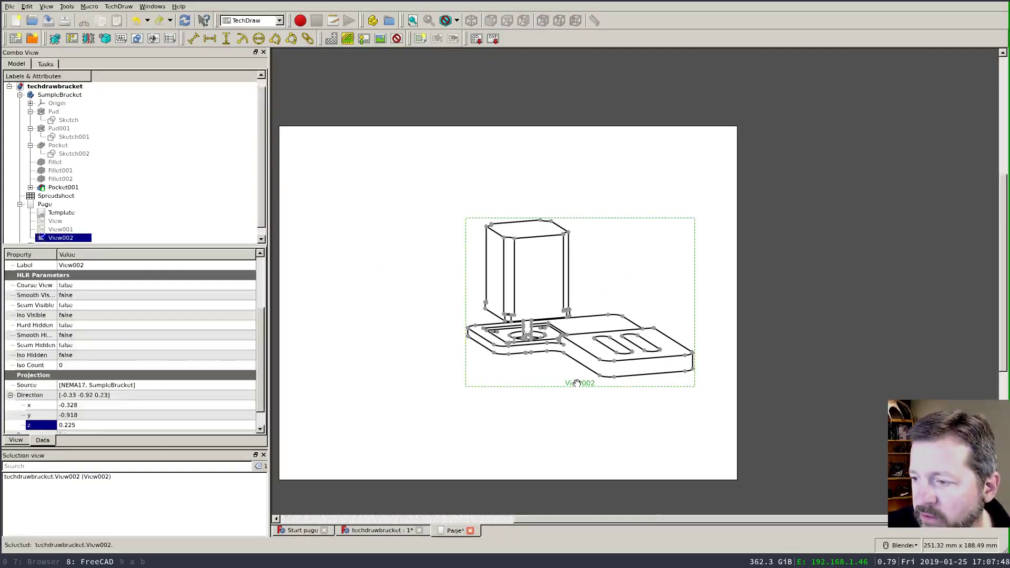
click(99, 404)
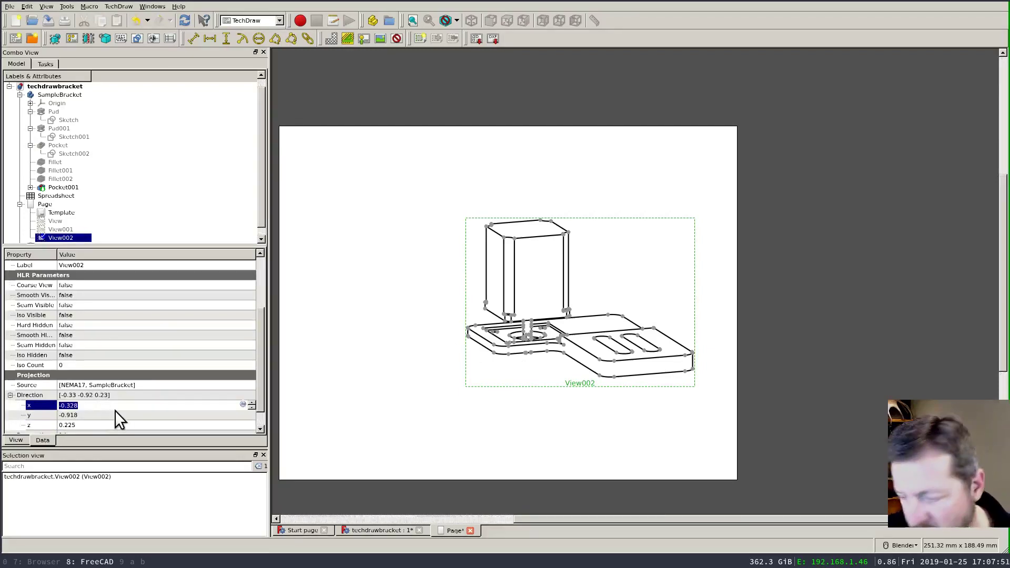
text(16)
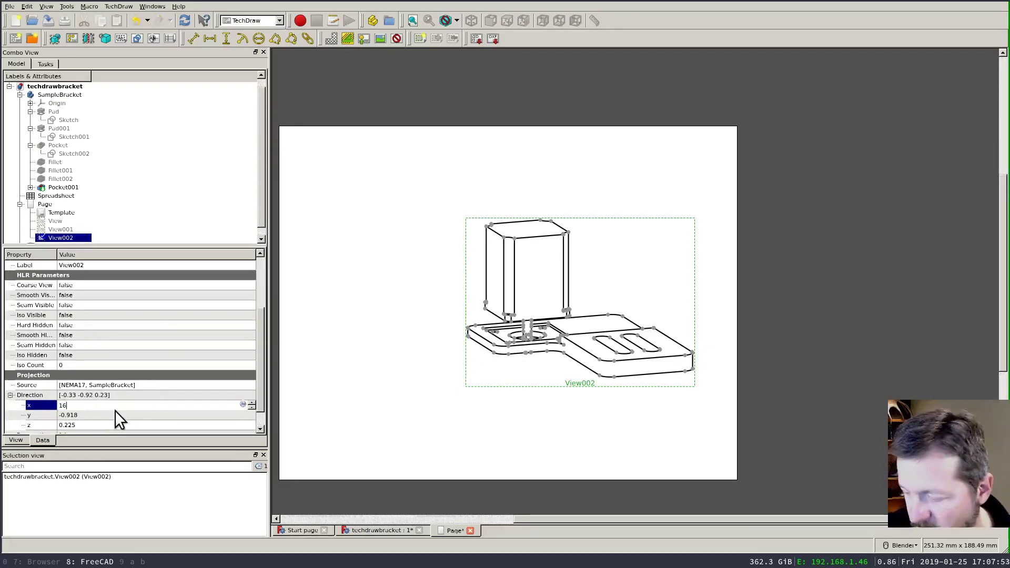
click(121, 415)
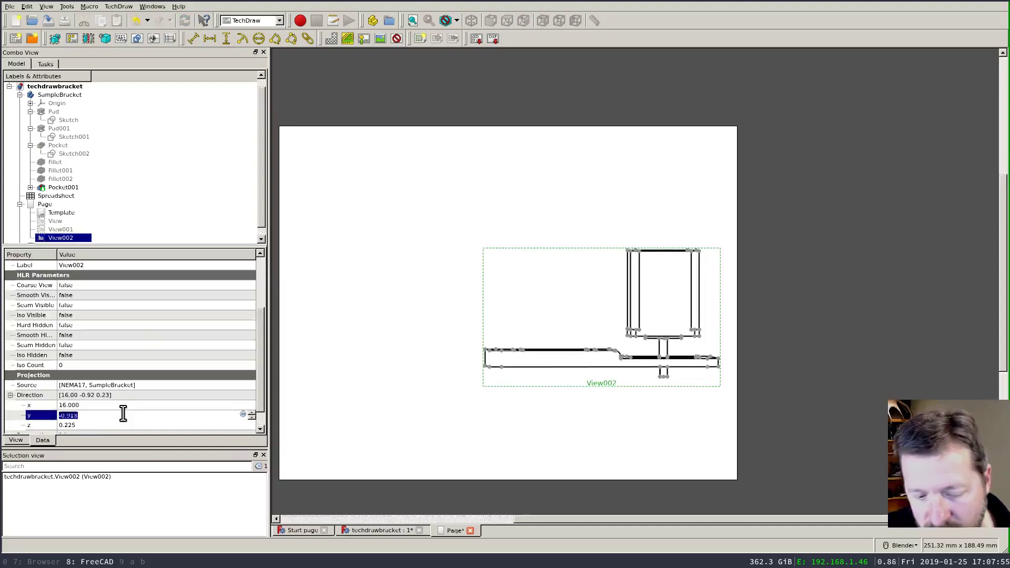
text(-9)
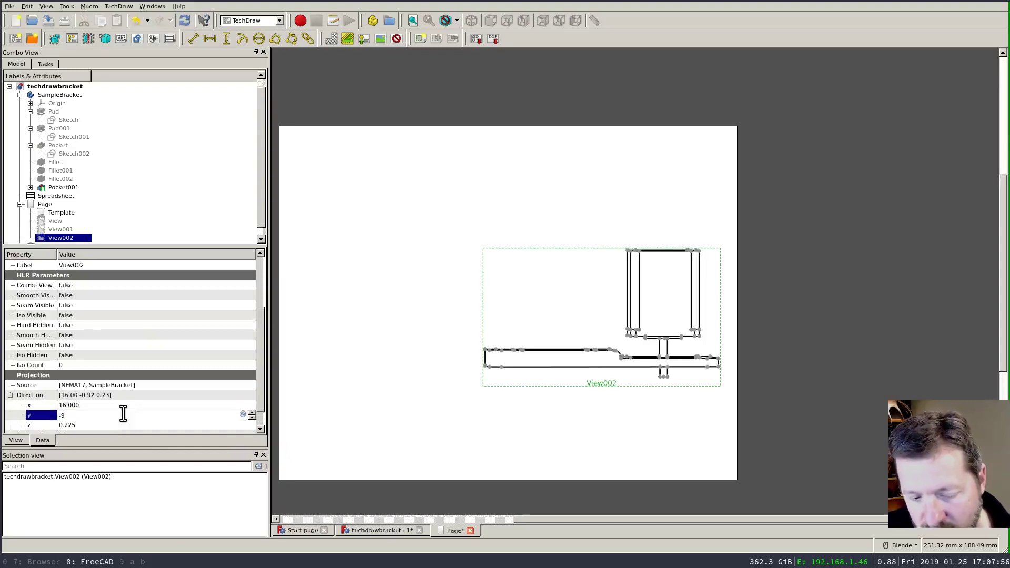
click(96, 427)
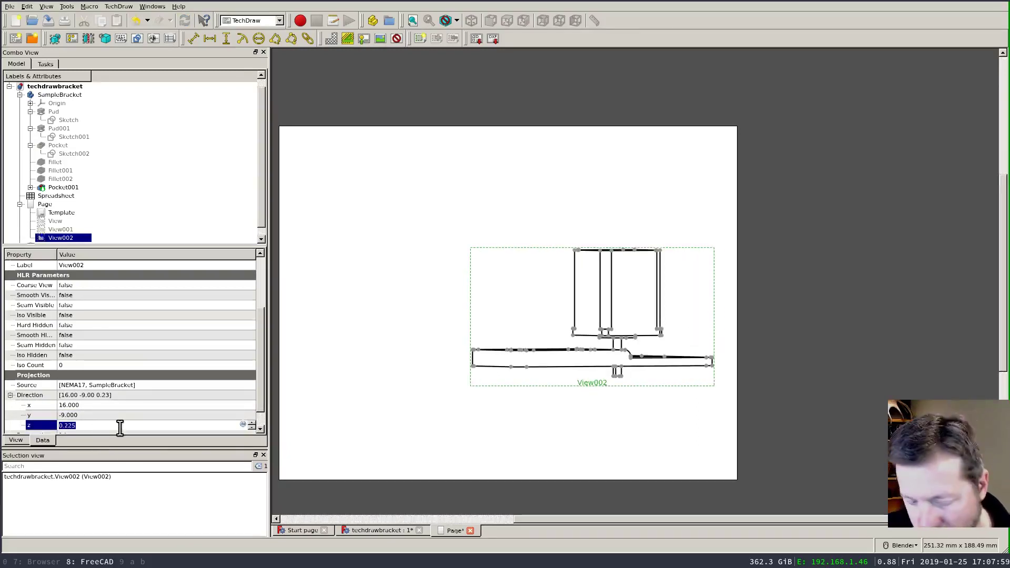
text(5)
key(Return)
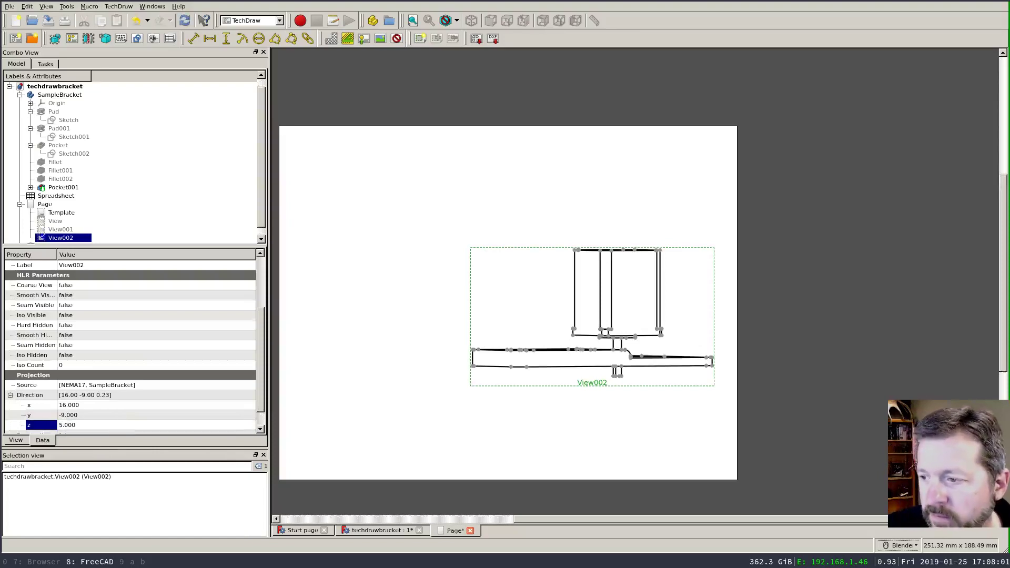
click(185, 19)
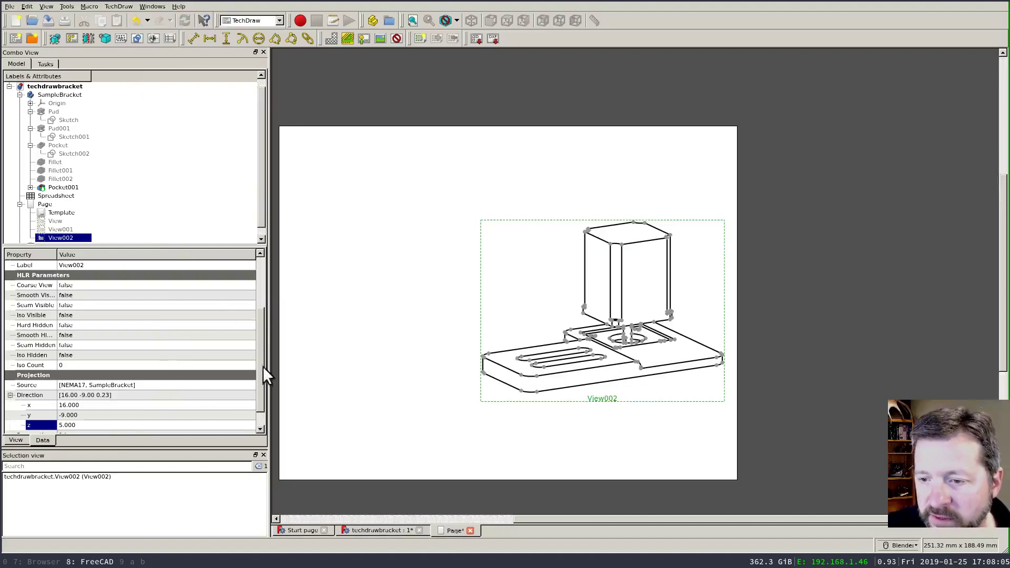
Enable perspective projection for the combined view and move the view up so it fits on the page.
scroll(258, 371, down, 1)
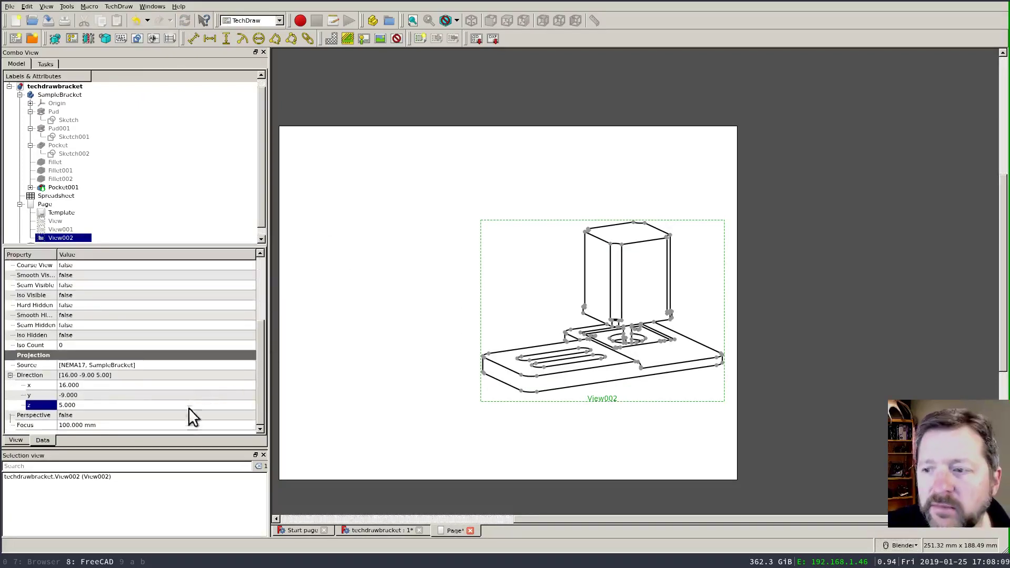
click(93, 415)
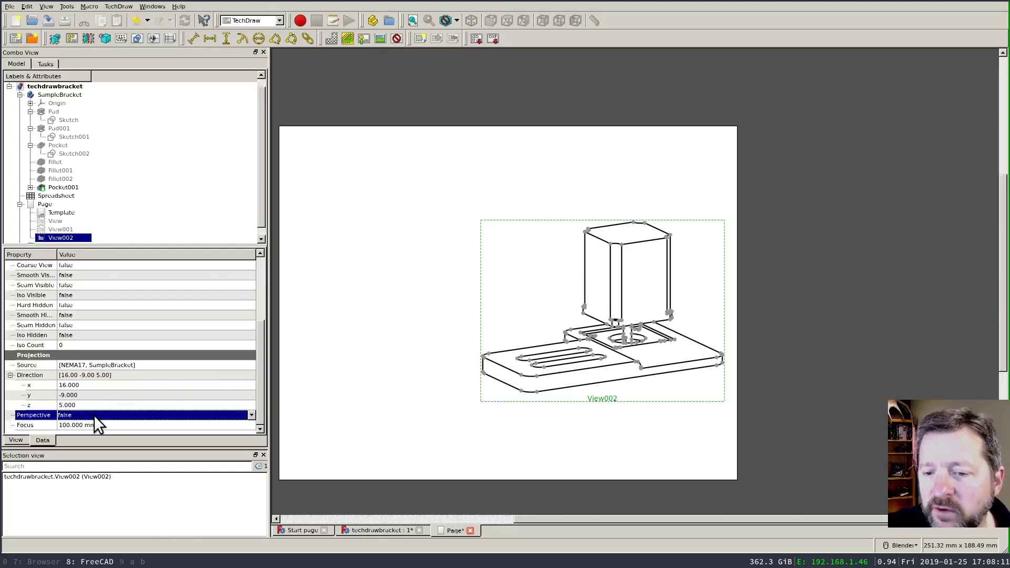
click(109, 414)
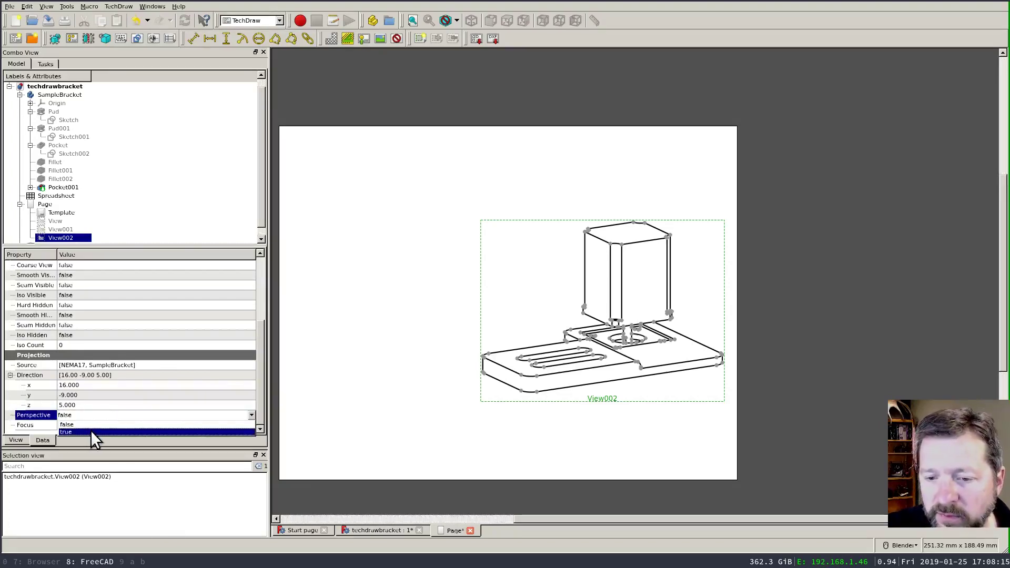
click(91, 431)
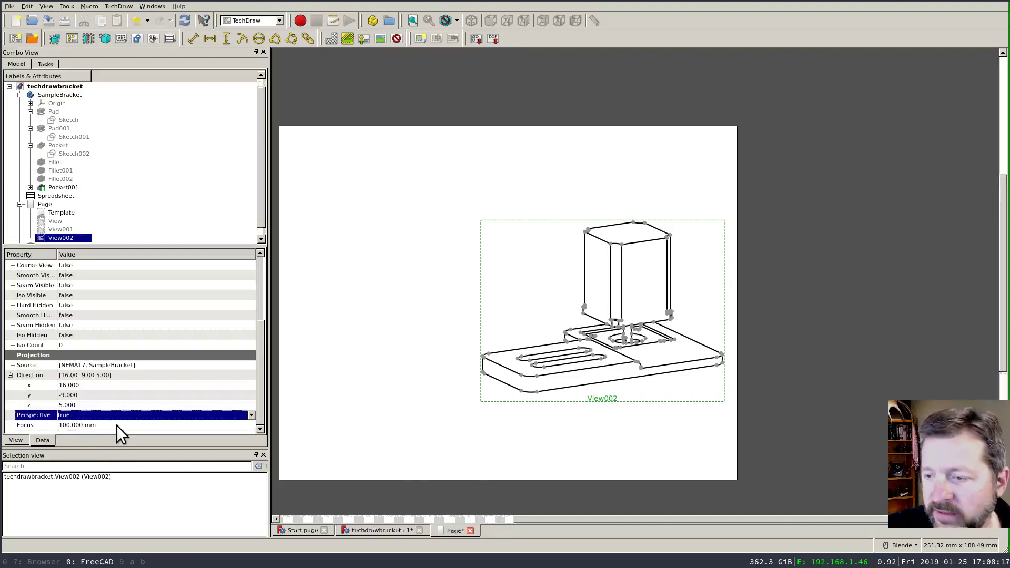
click(116, 425)
scroll(507, 305, down, 2)
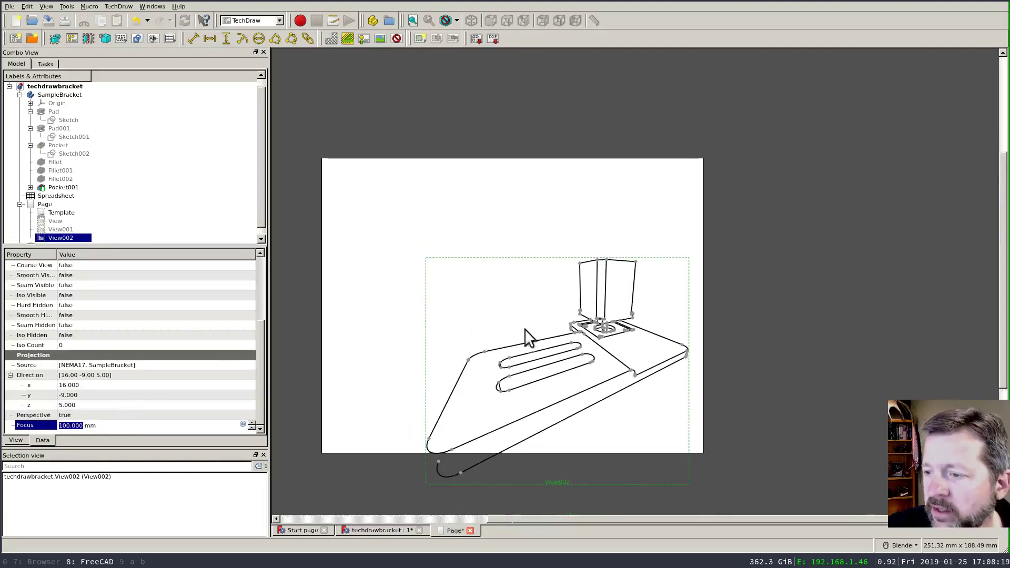
scroll(525, 329, up, 1)
drag(571, 489, 580, 430)
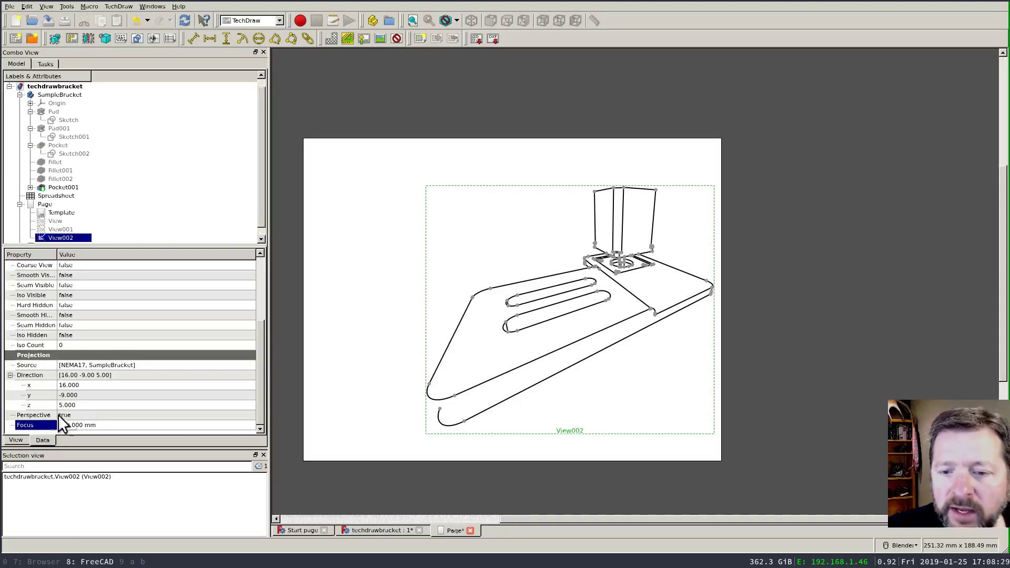
Try a perspective focus of 10 mm on the combined view and restore it to 100 mm.
click(69, 425)
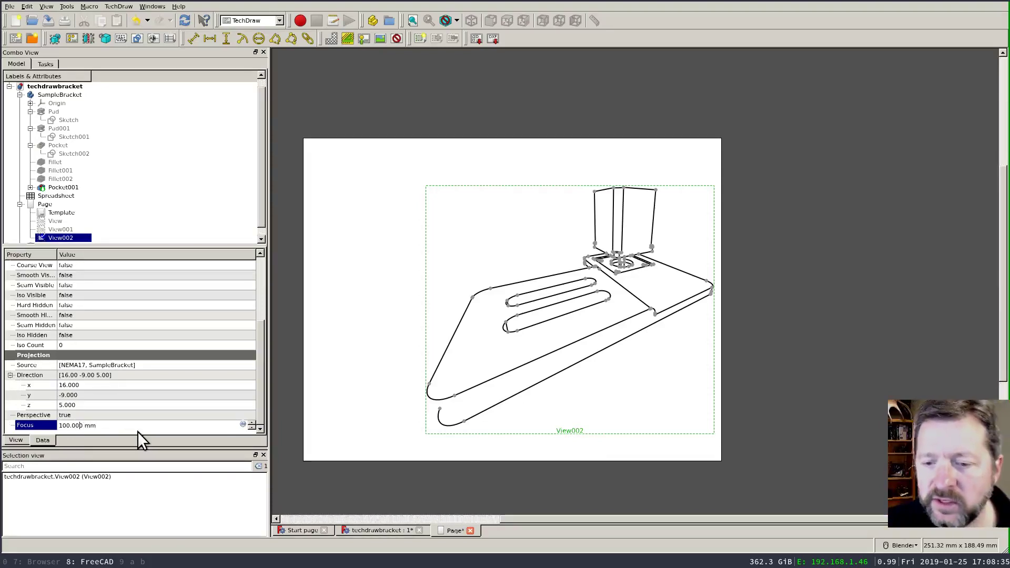
key(BackSpace)
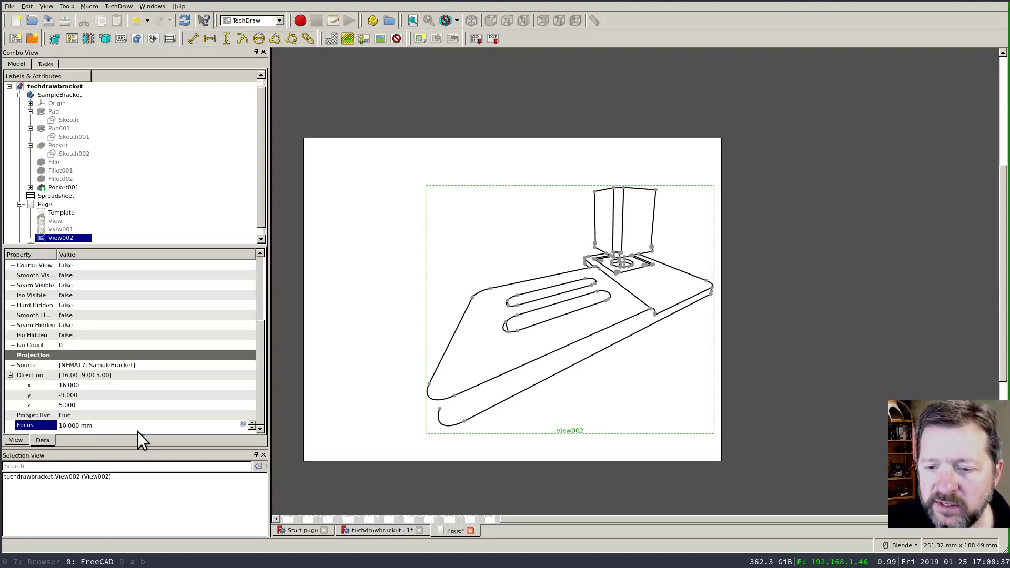
key(shift+Tab)
key(shift+Tab)
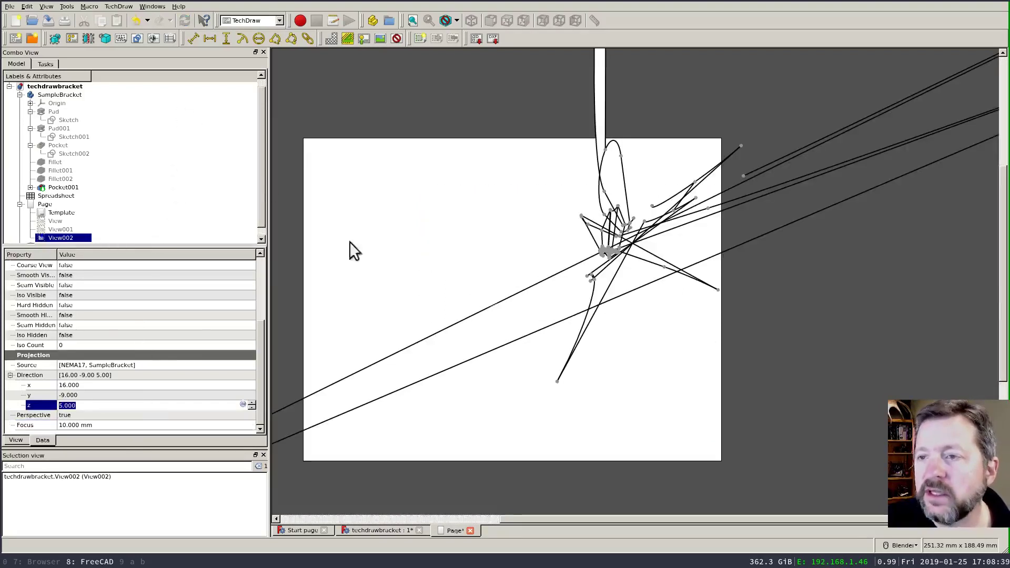
click(66, 426)
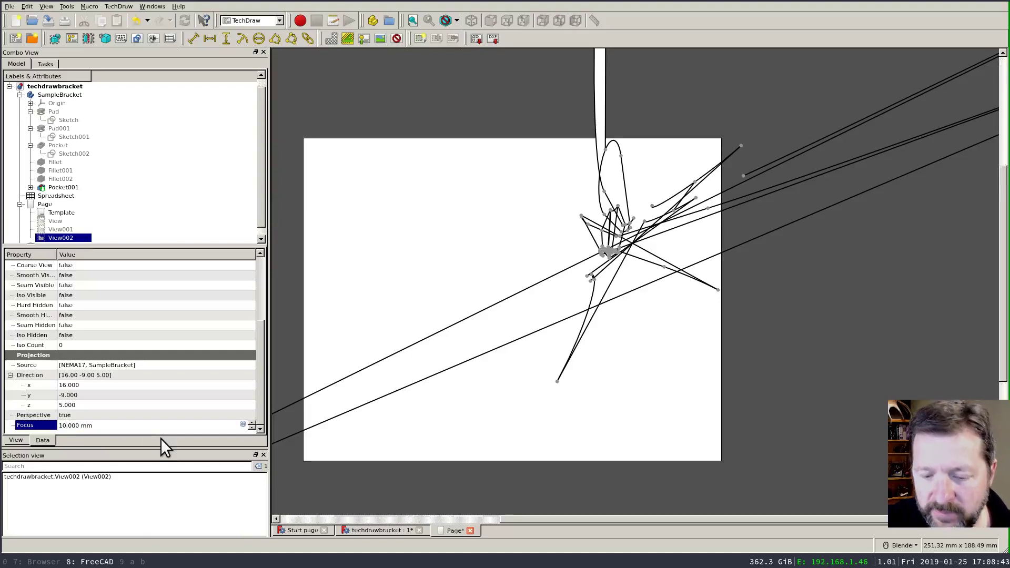
text(0)
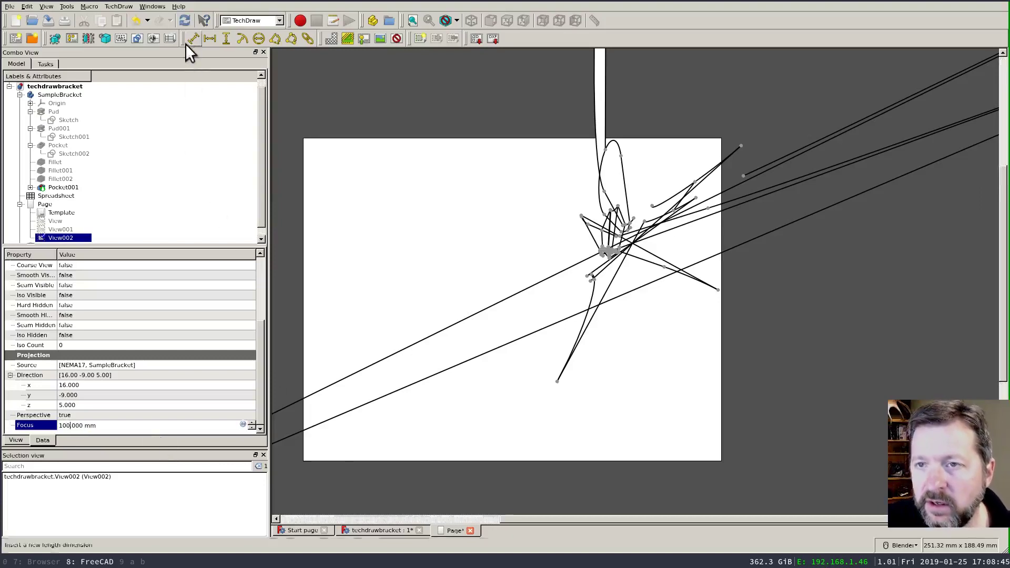
click(184, 20)
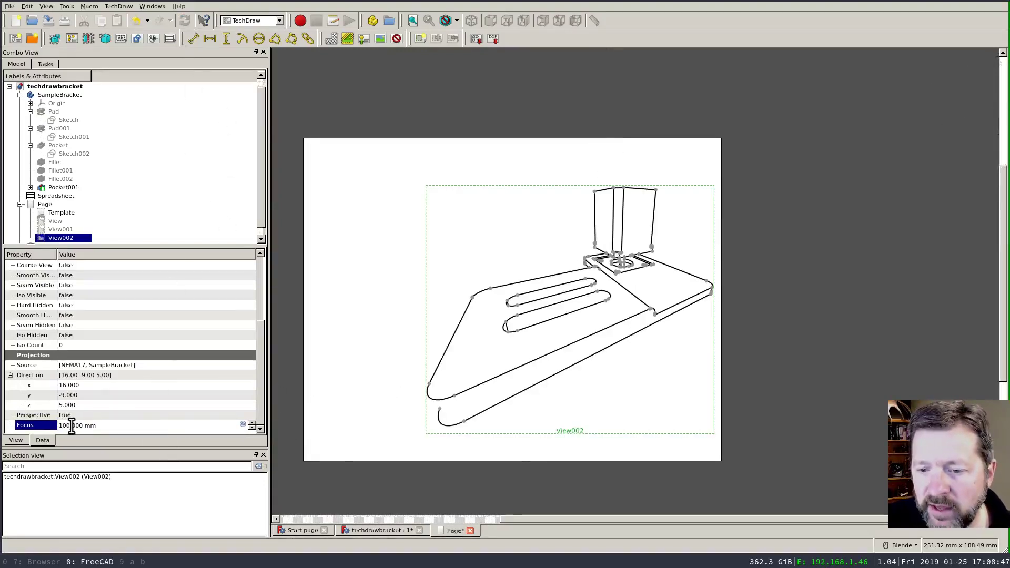
Set the combined view's perspective focus to 1000 mm and reposition the view slightly lower in the page's right half.
text(0)
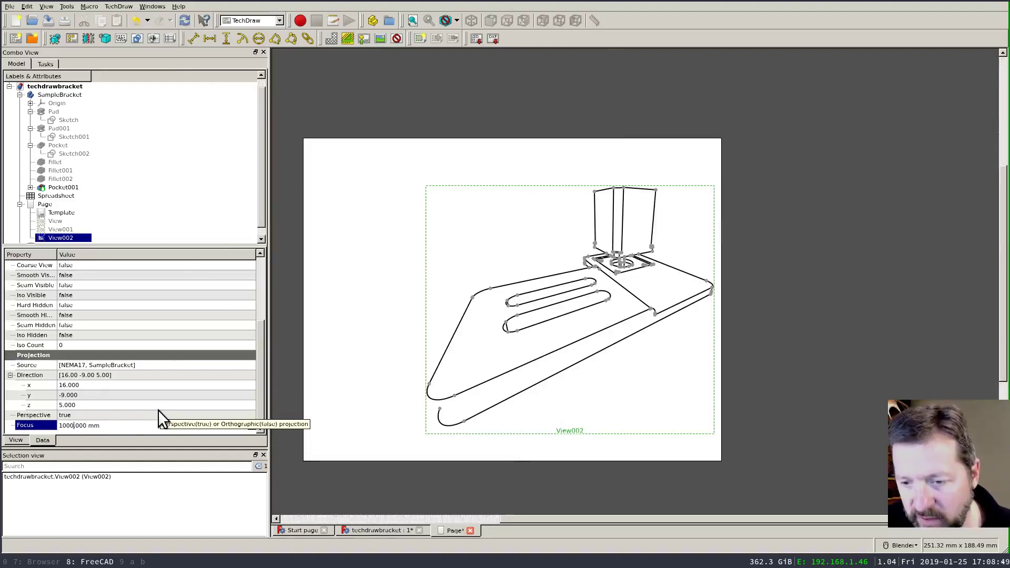
click(185, 404)
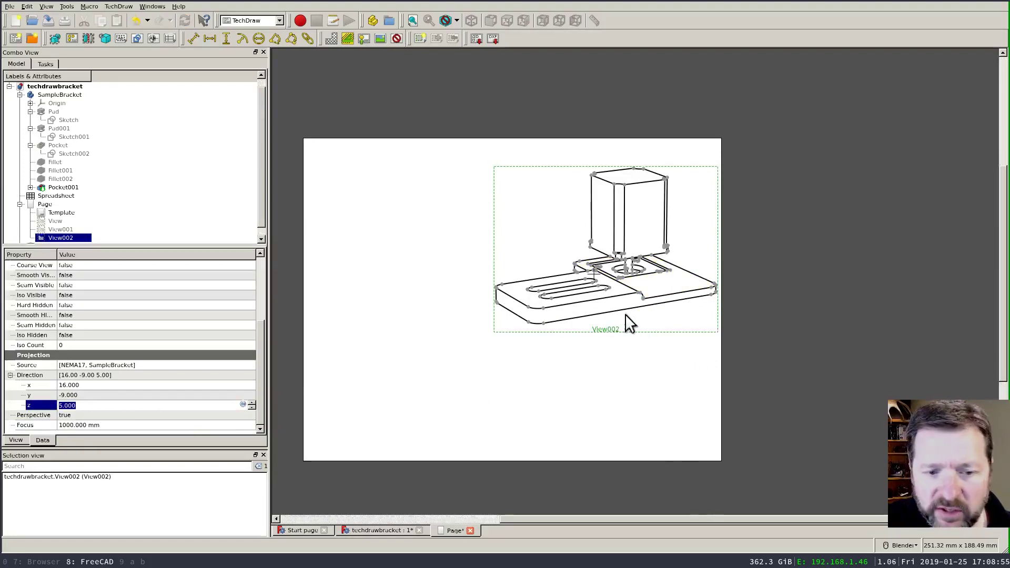
drag(615, 338, 600, 362)
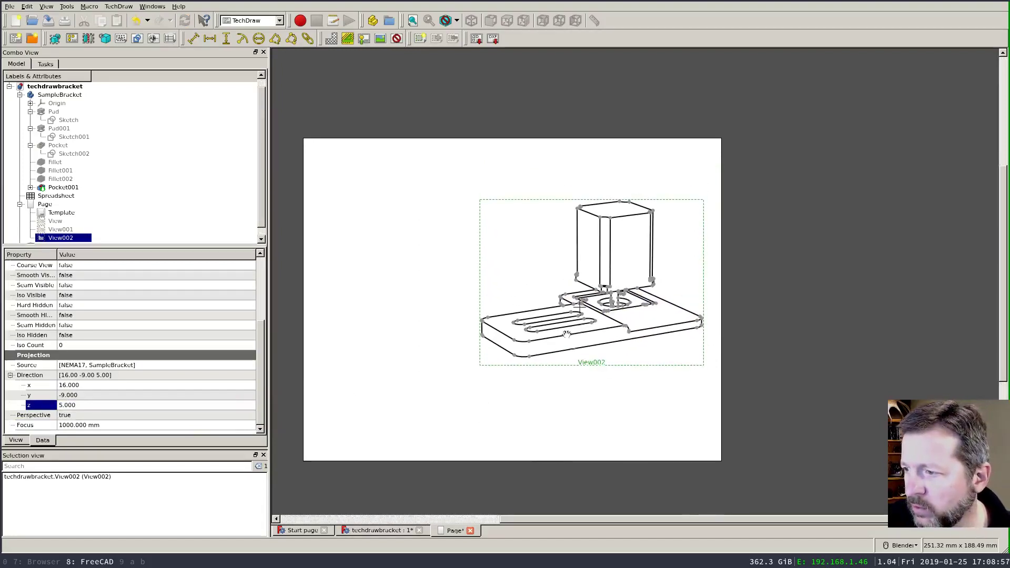
click(596, 396)
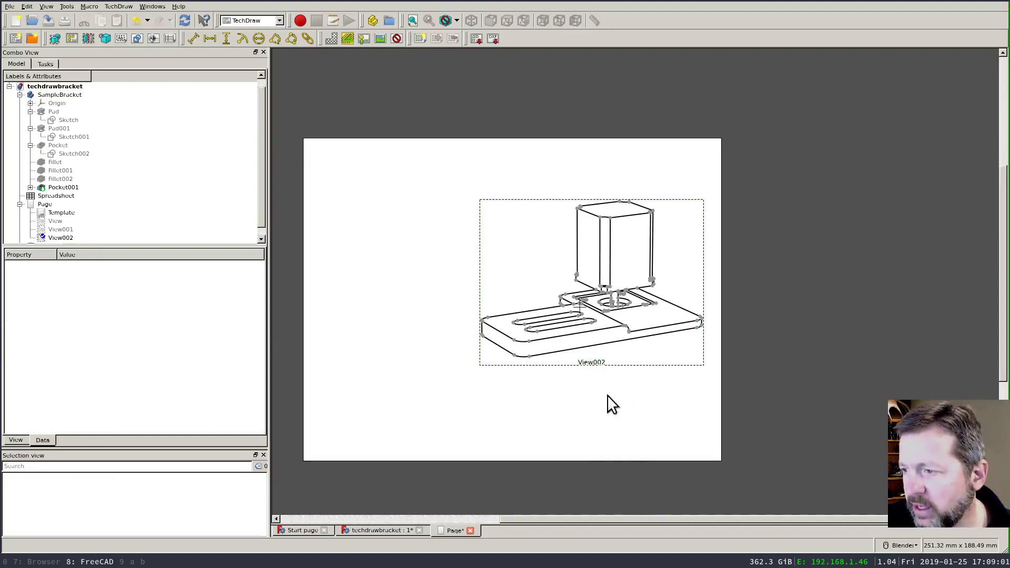
Insert aiga_down_arrow_.svg from the home folder as a symbol and place it over the motor.
click(363, 39)
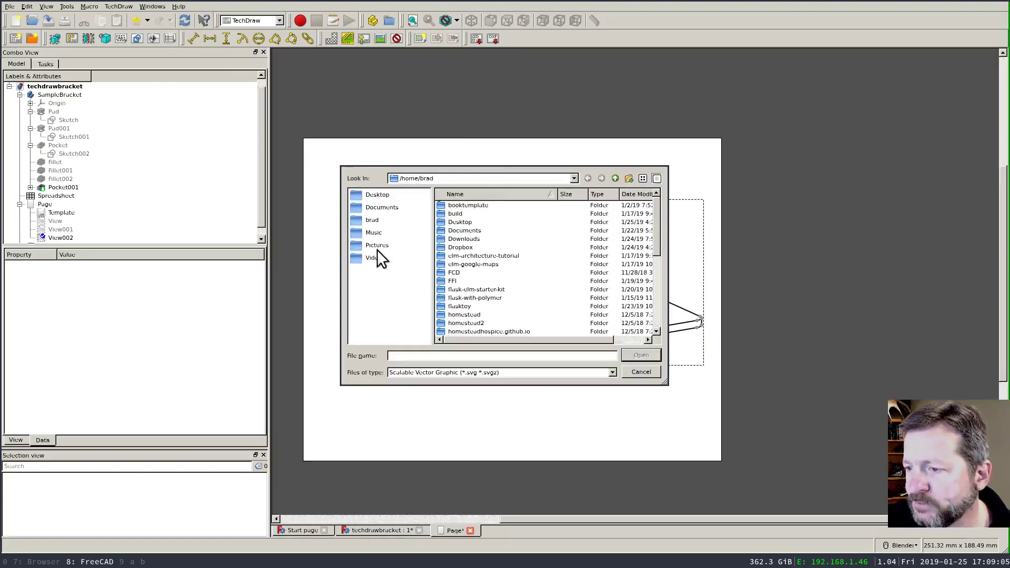
click(373, 219)
scroll(539, 289, down, 7)
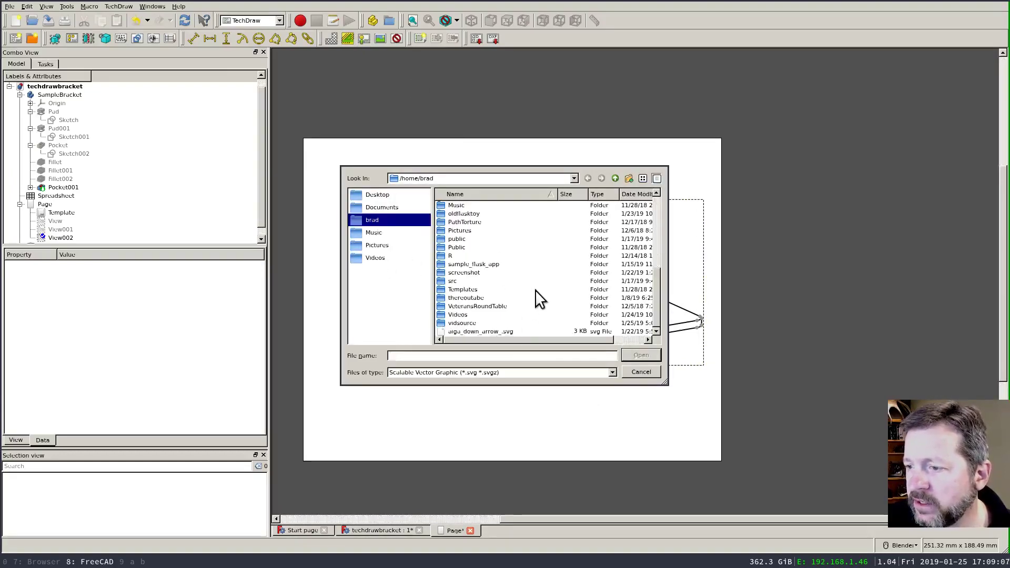
click(508, 331)
click(635, 355)
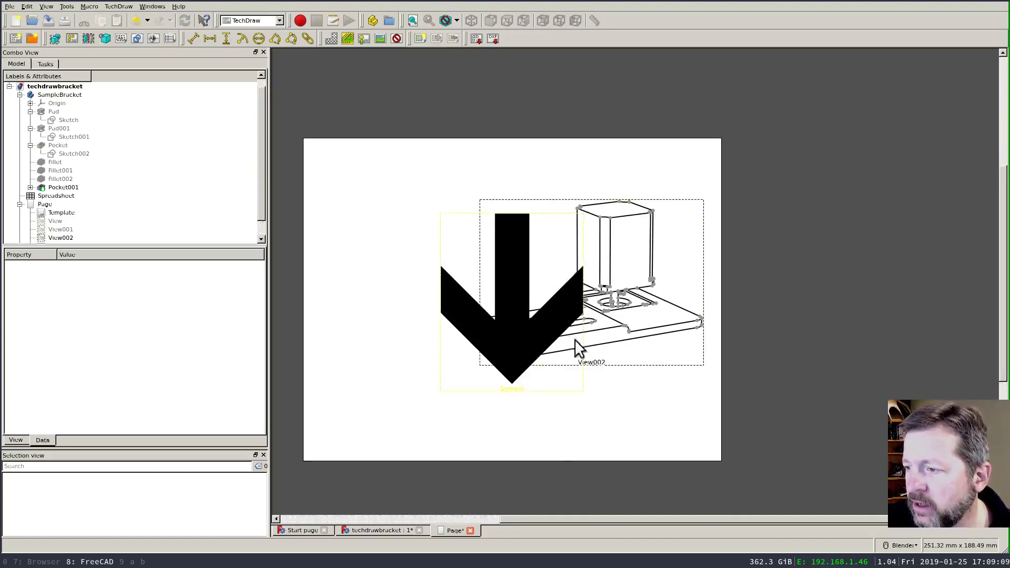
drag(512, 381, 599, 292)
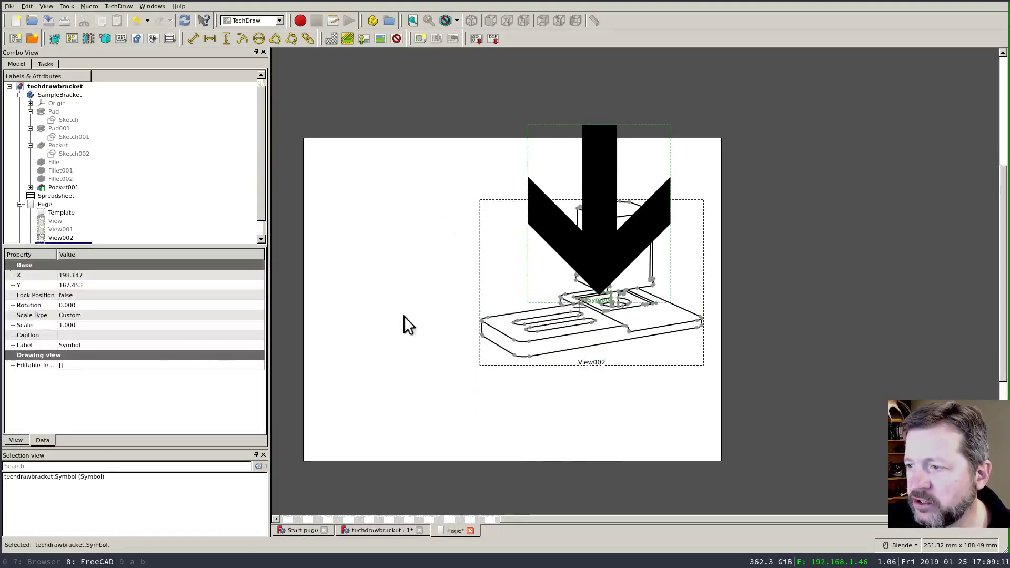
Set the arrow symbol's scale to 0.1 and place it just above the top of the motor.
click(96, 323)
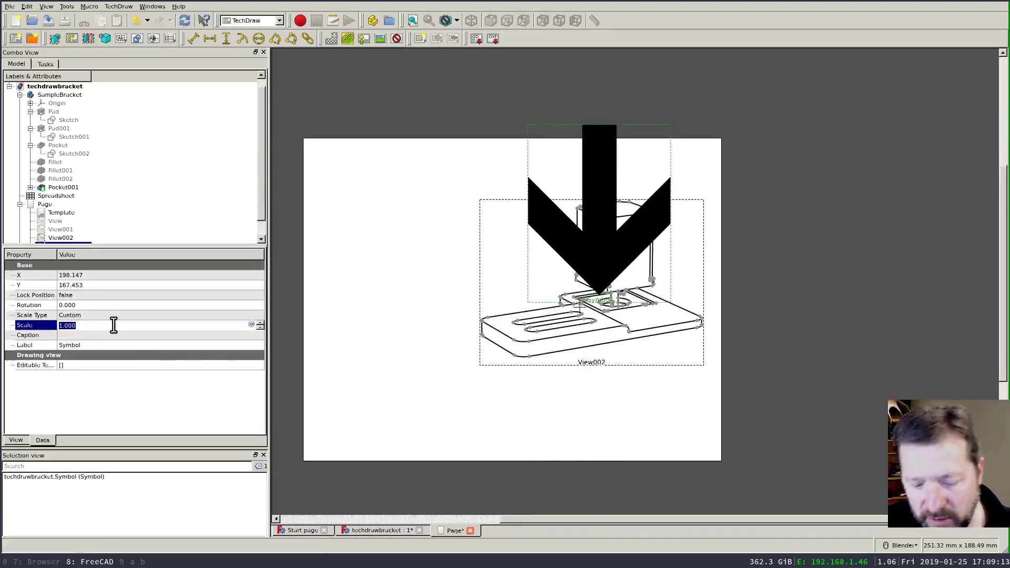
text(0.1)
key(Return)
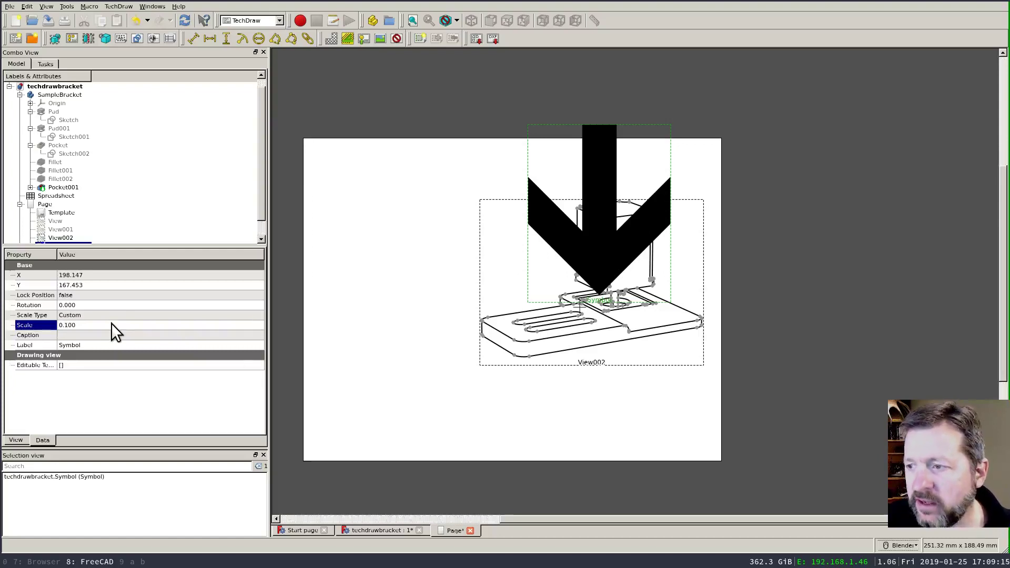
click(184, 20)
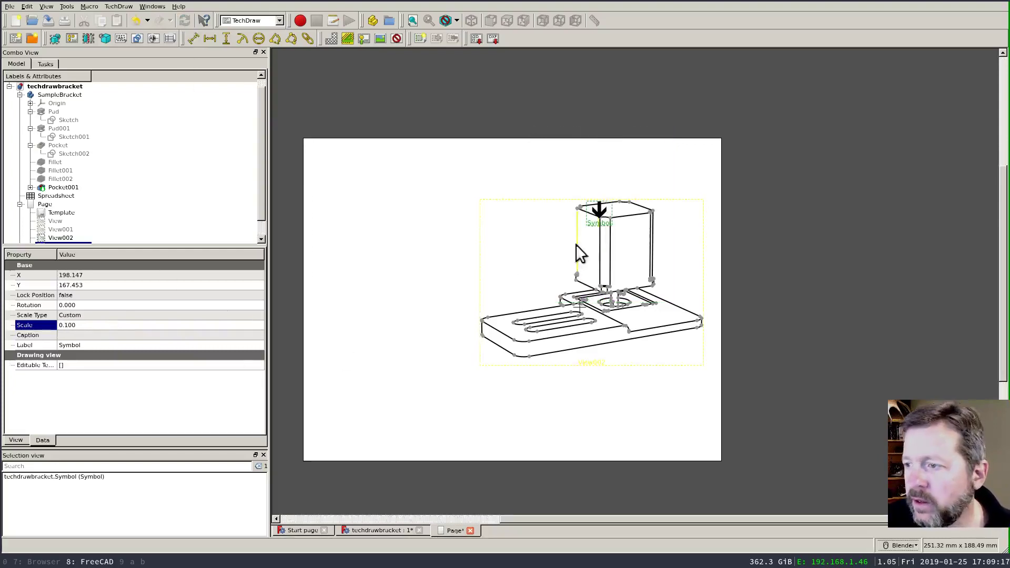
drag(592, 219, 609, 193)
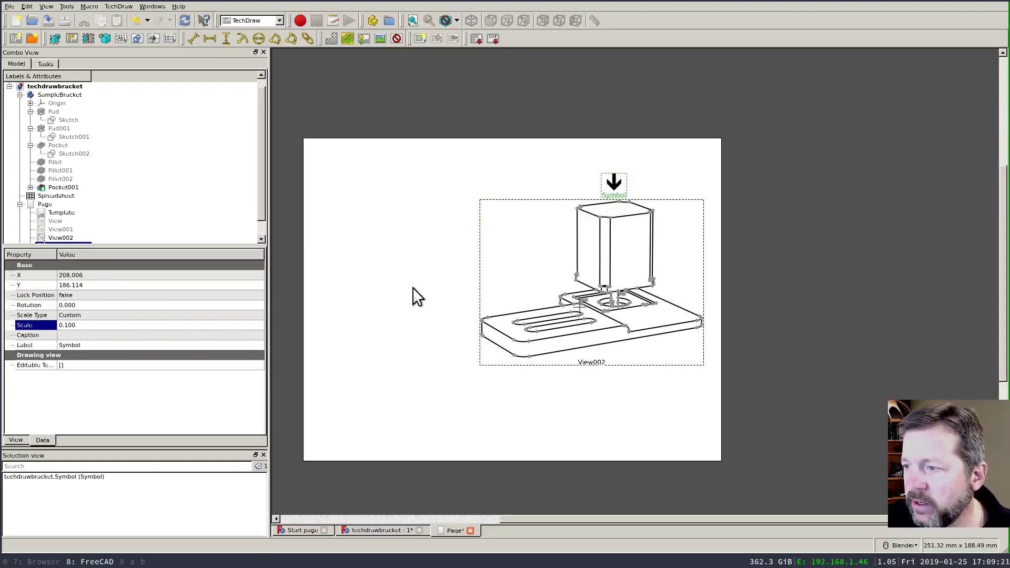
Turn off the view frames on the page and select the combined motor and bracket view.
click(359, 318)
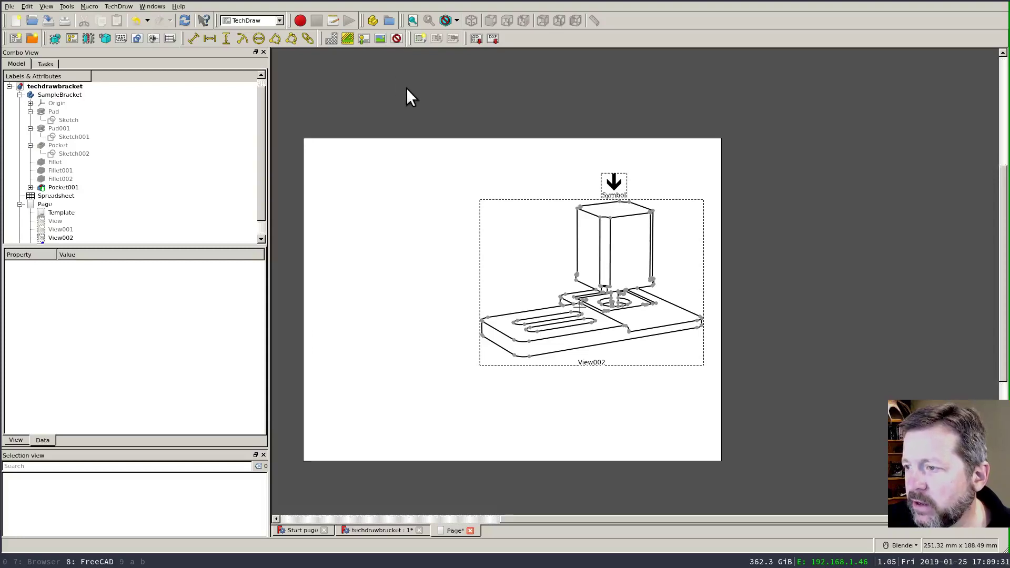
click(397, 38)
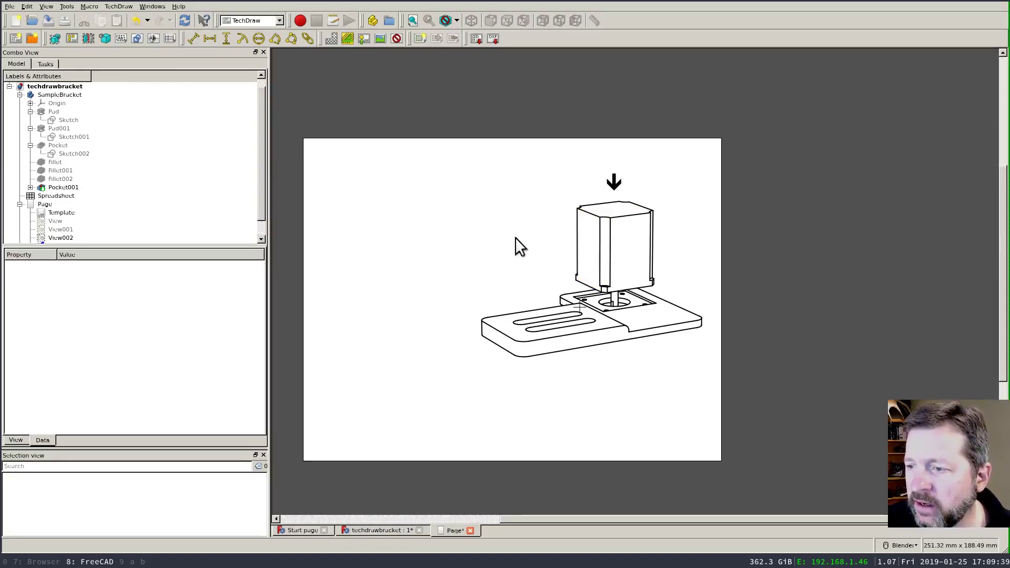
click(568, 251)
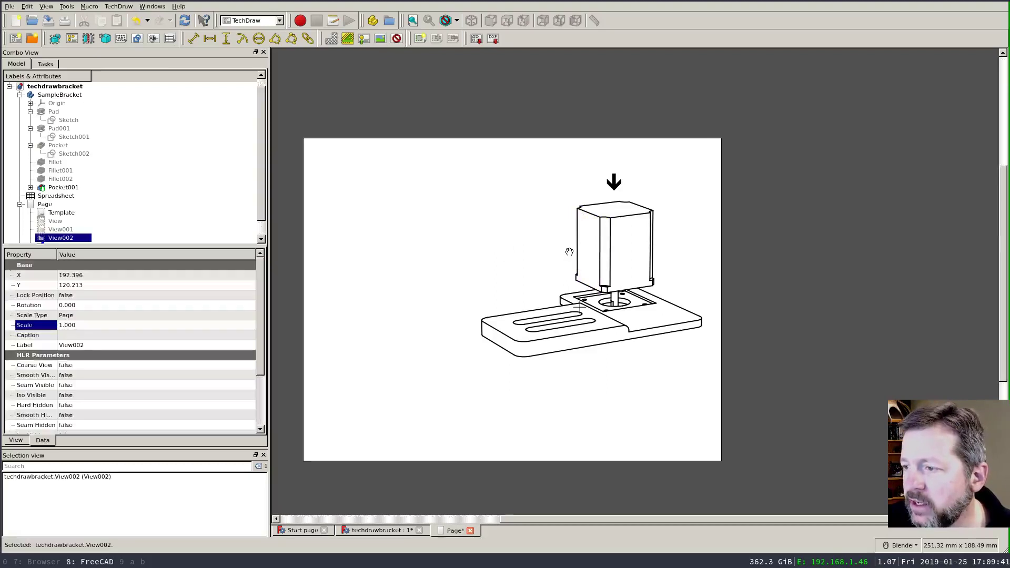
Select the arrow symbol and the combined motor and bracket view in turn, and turn off the page's view frames.
click(600, 184)
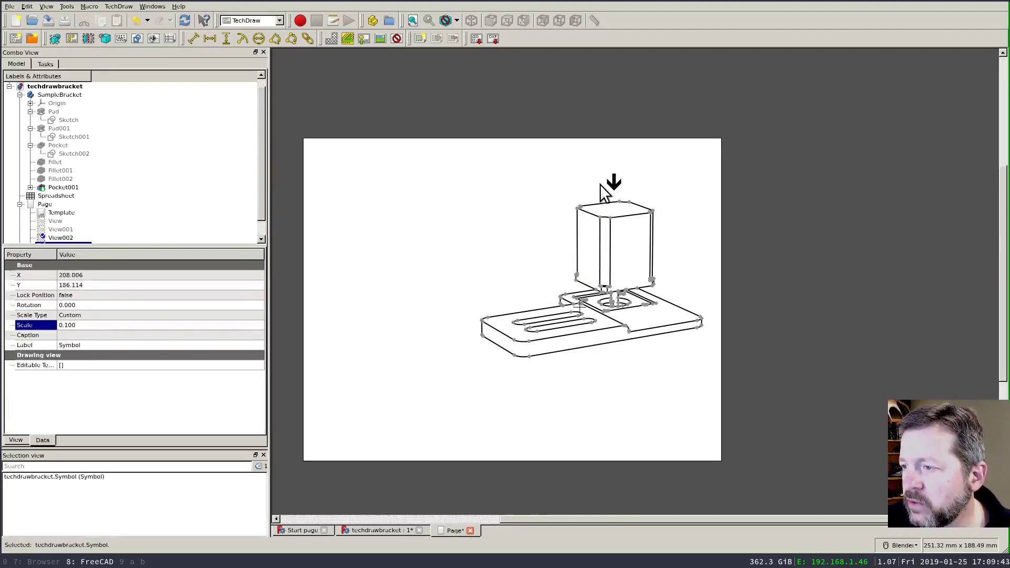
click(574, 237)
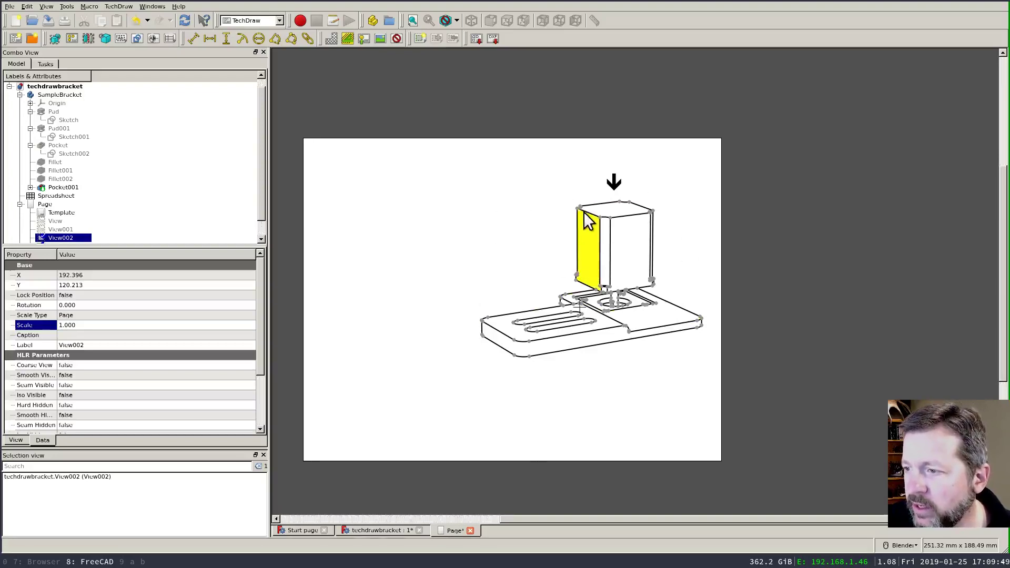
click(396, 37)
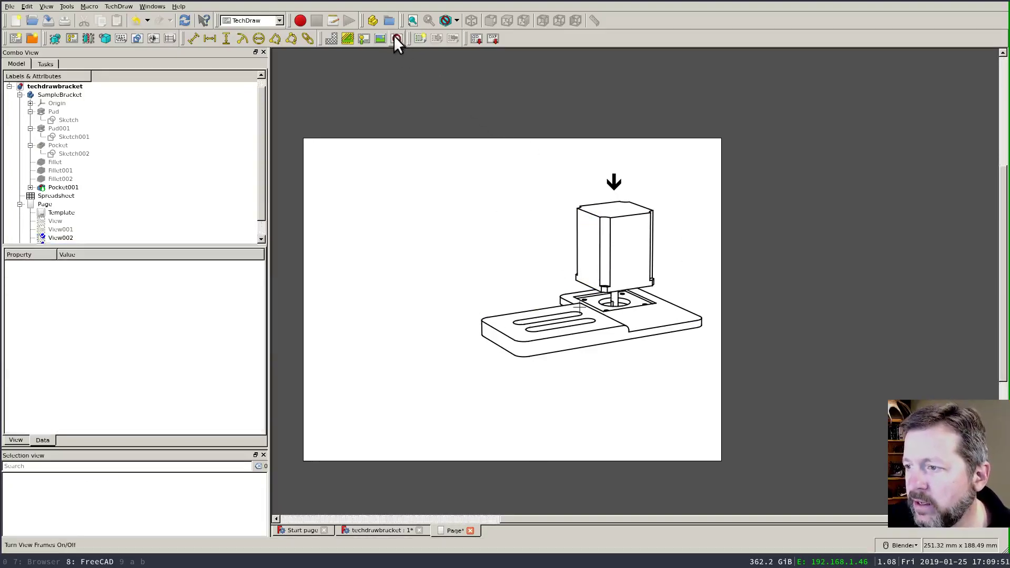
Turn the view frames back on and move the arrow symbol slightly down, closer to the top of the motor.
click(615, 182)
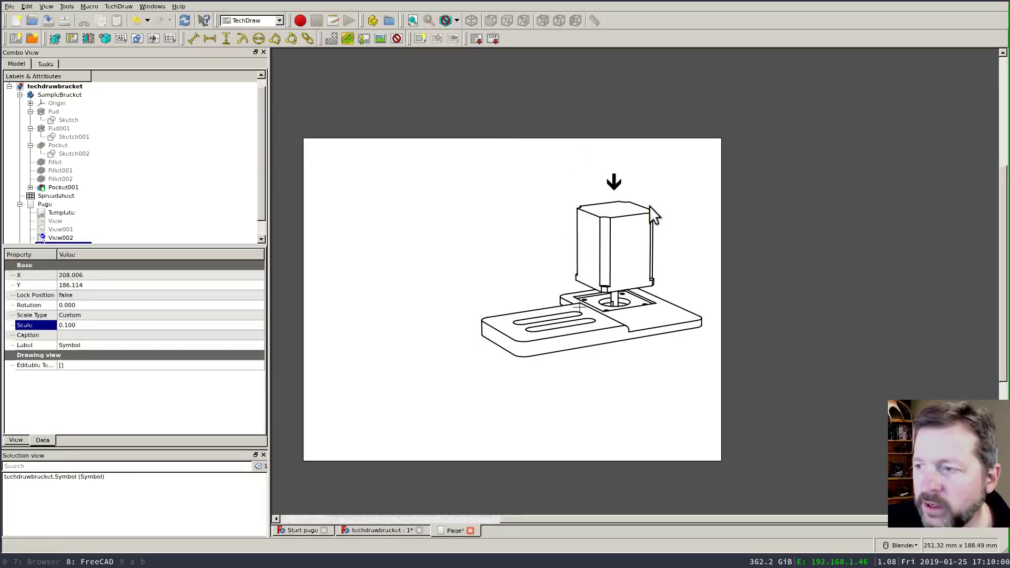
click(396, 38)
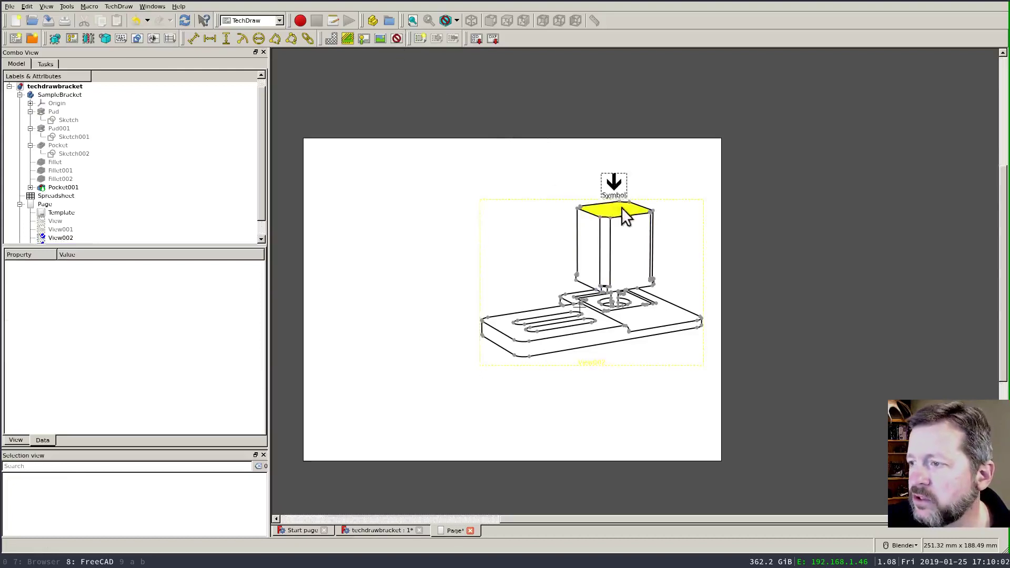
click(612, 196)
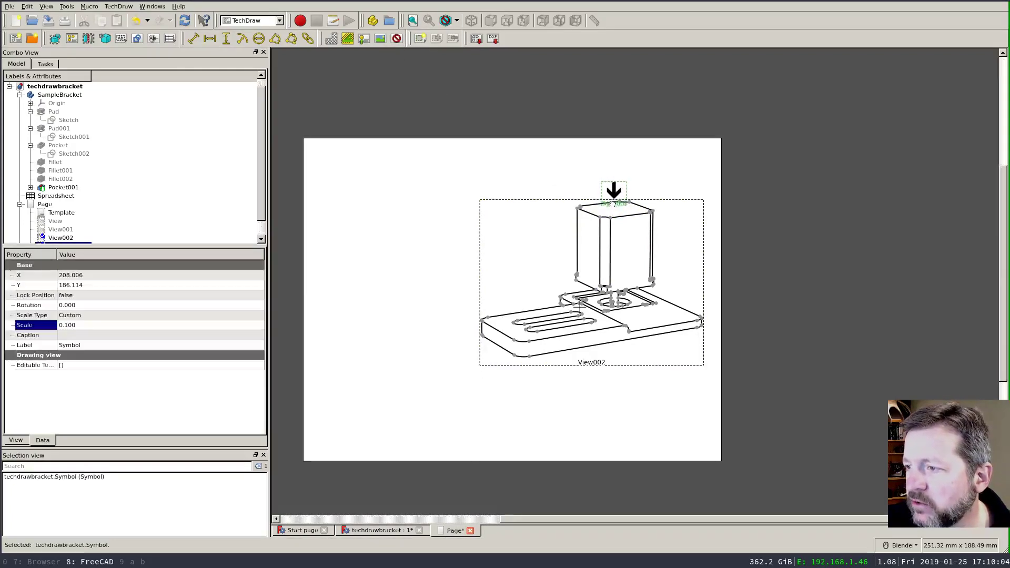